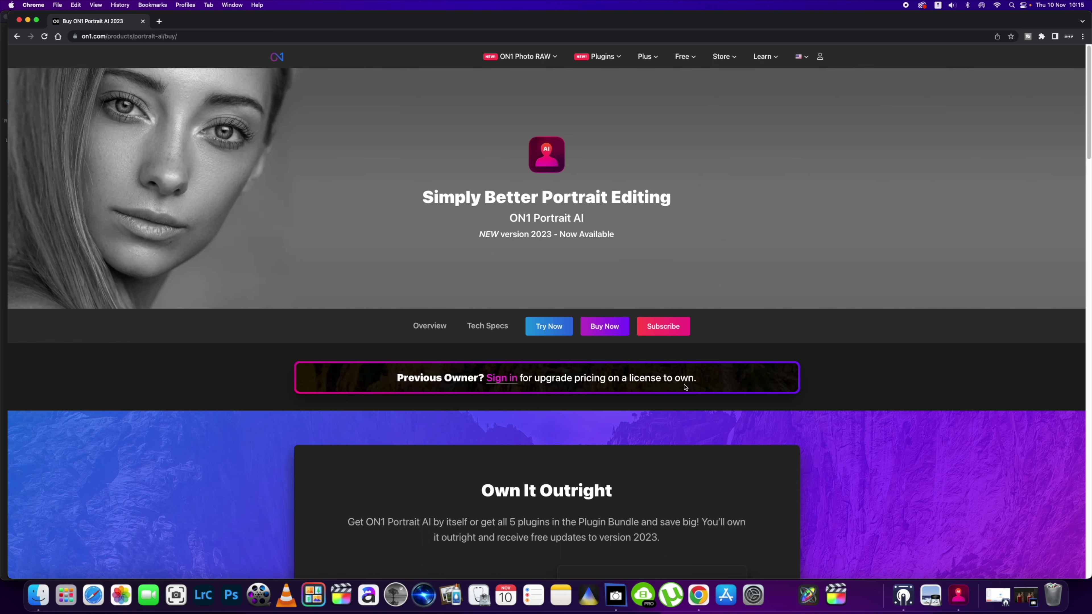
Close the Chrome window and list the Female portrait presets for Background 2.jpg in ON1
scroll(771, 372, down, 10)
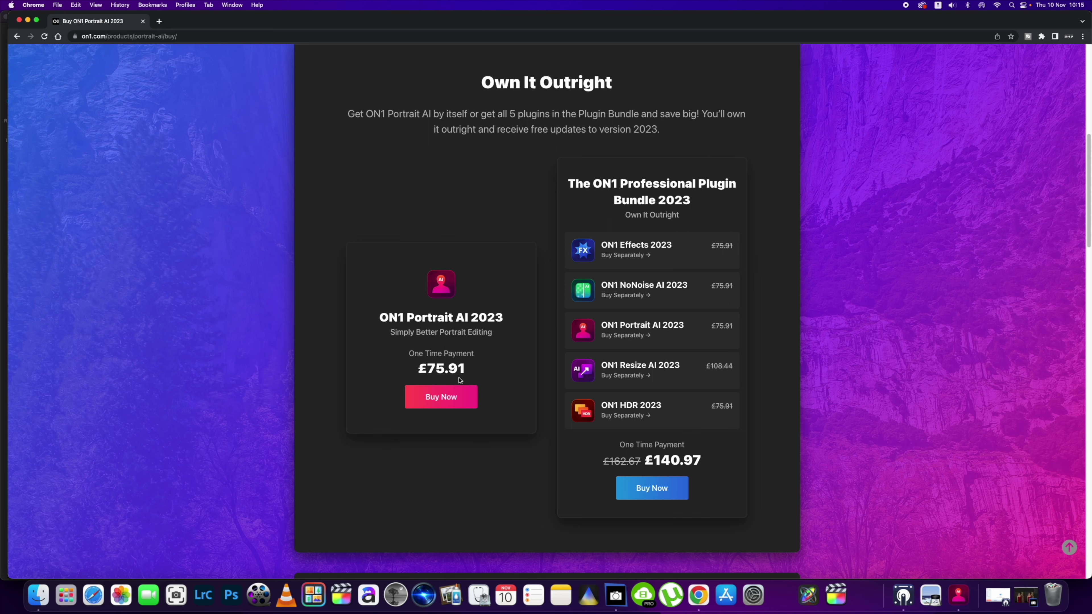
scroll(459, 381, up, 1)
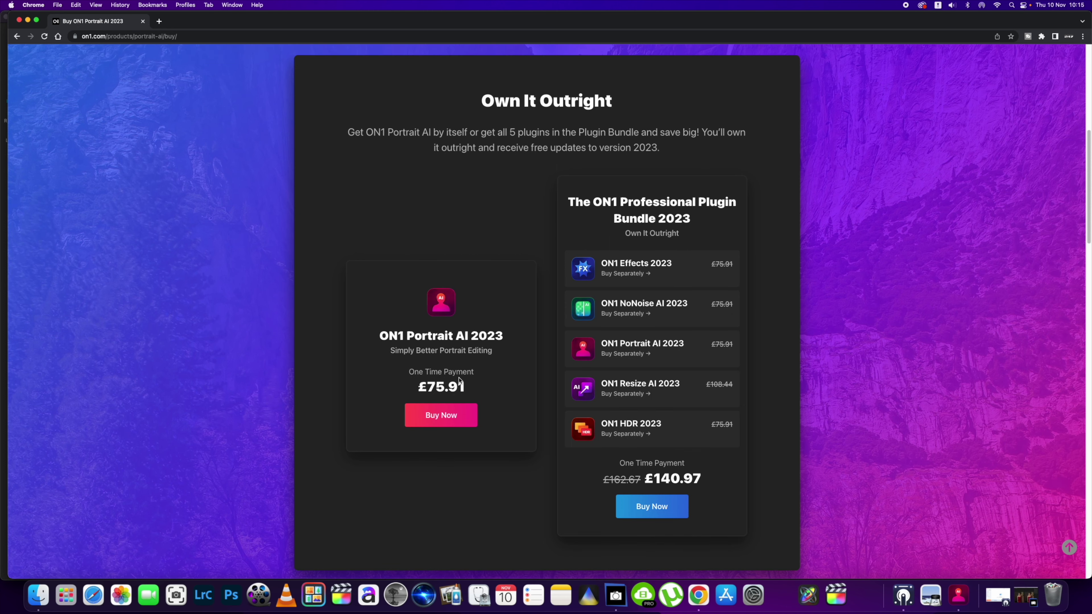
scroll(459, 380, up, 10)
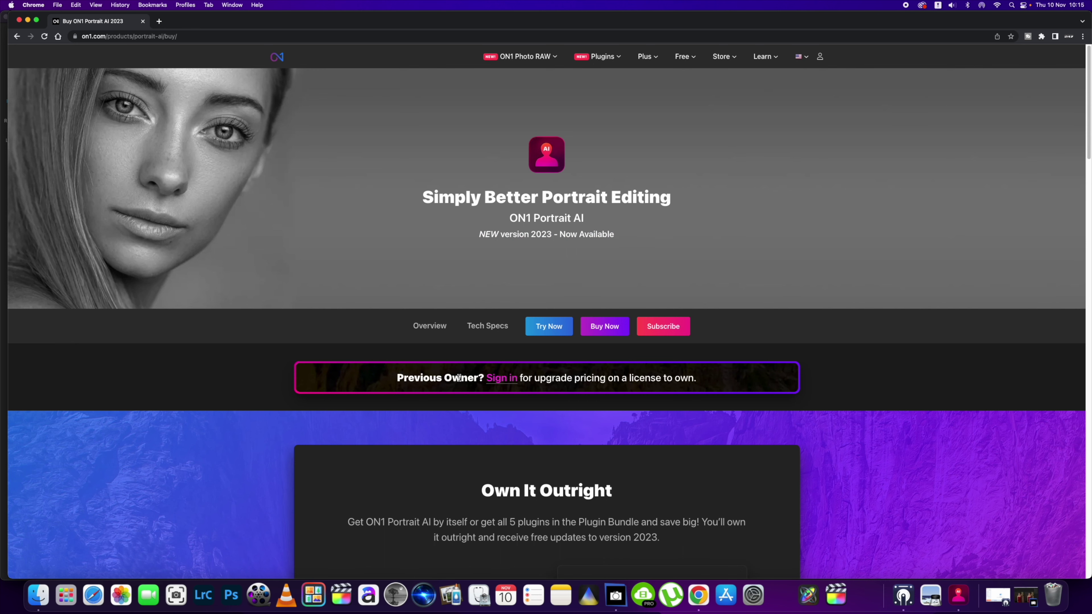
scroll(459, 377, down, 5)
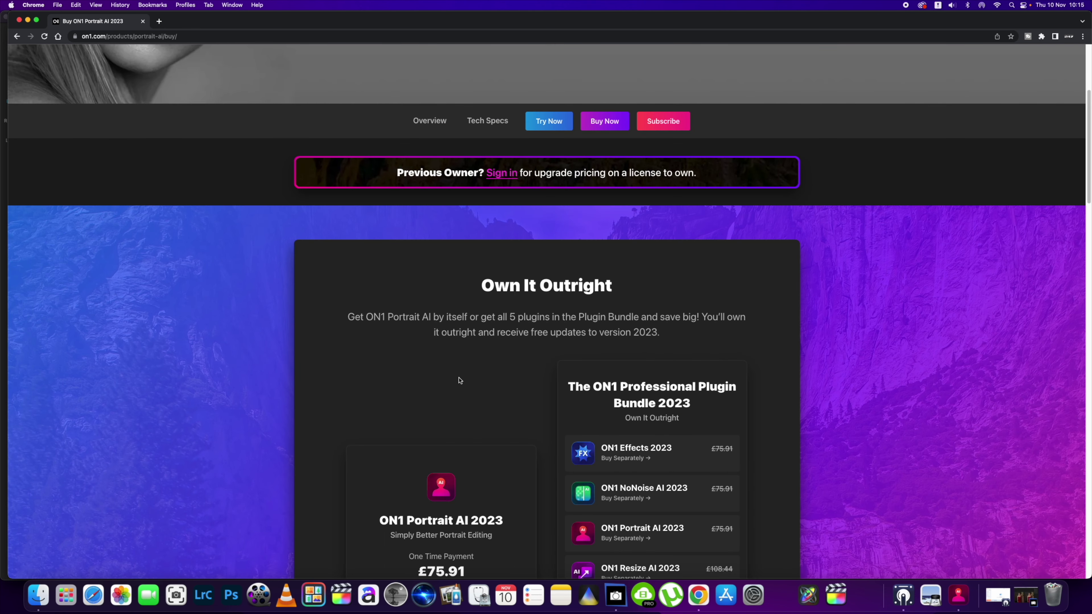
scroll(459, 380, down, 5)
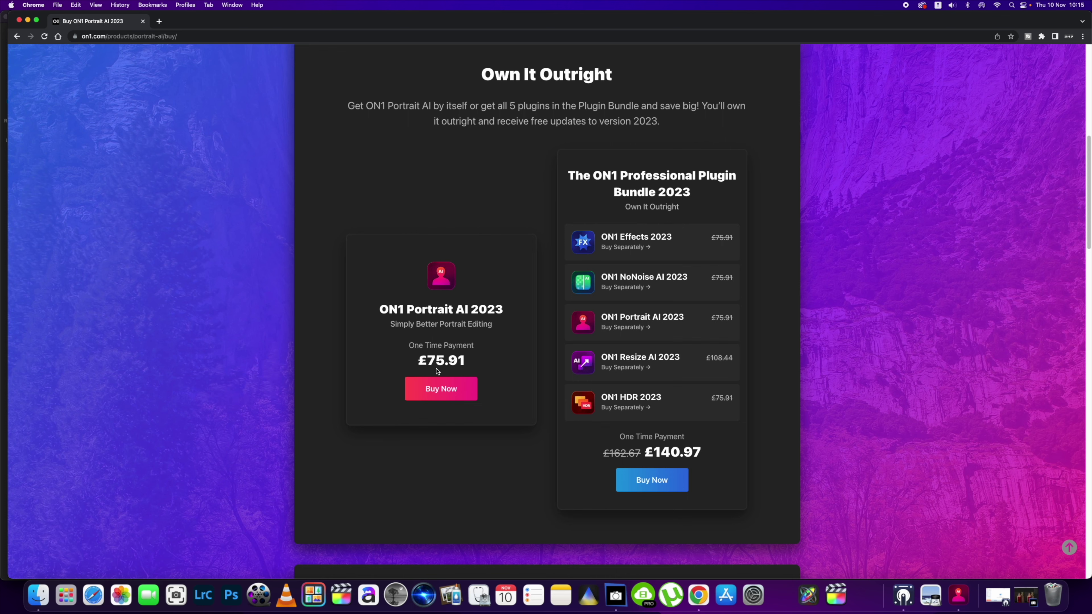
scroll(180, 132, up, 10)
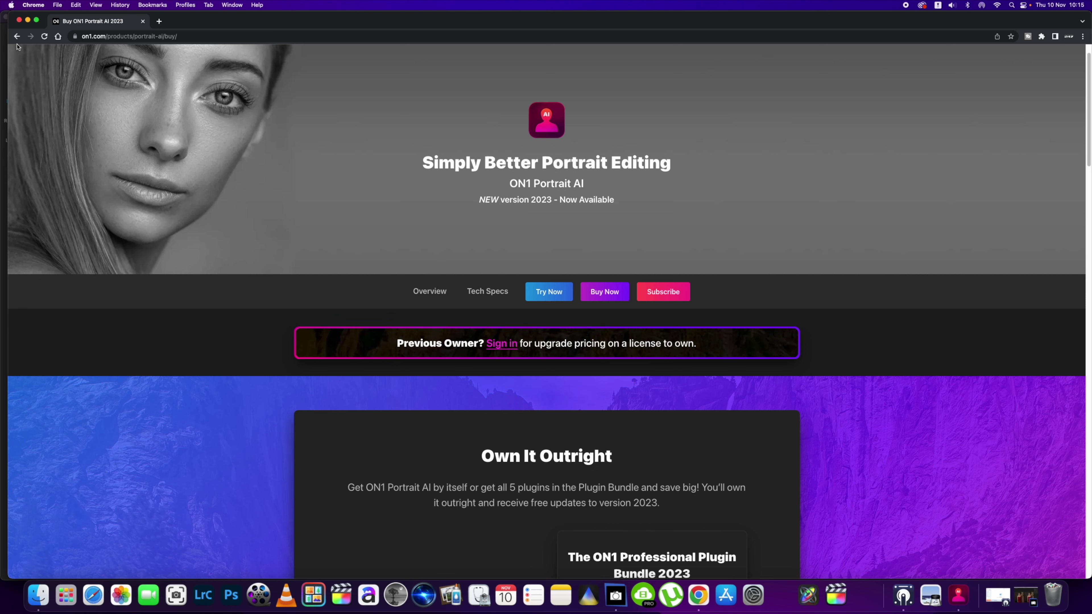
click(19, 21)
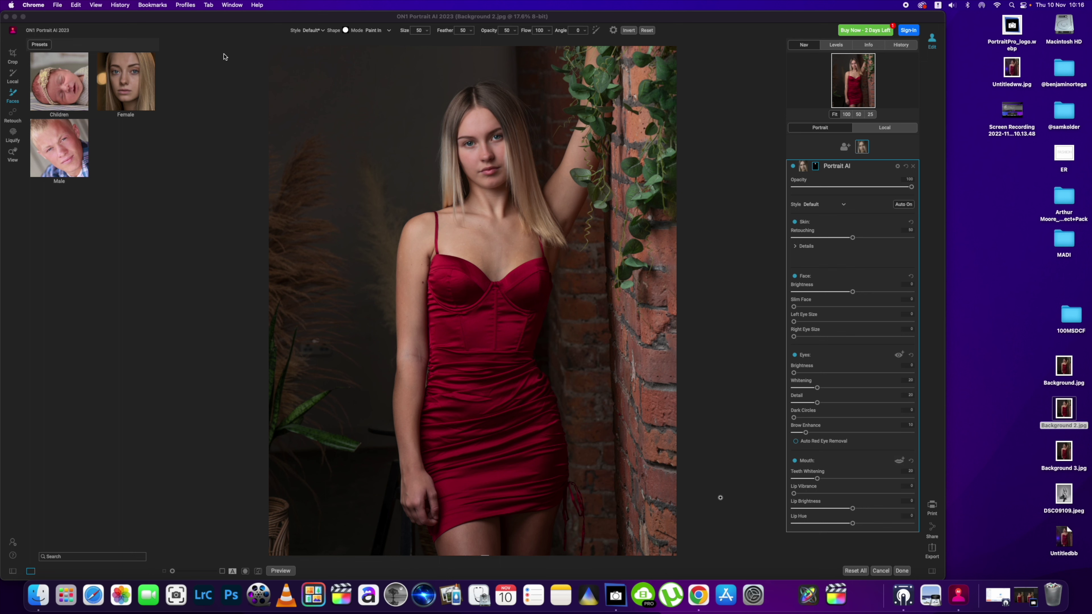
click(120, 75)
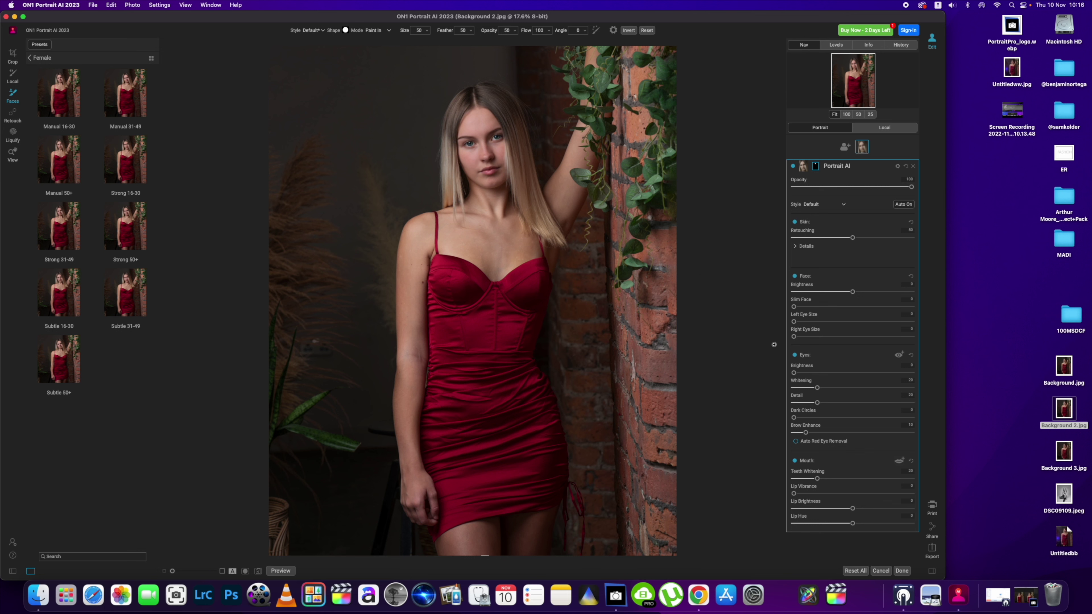
Check PortraitPro's before-and-after view of Background 2.jpg, then bring ON1 Portrait AI forward
click(1030, 601)
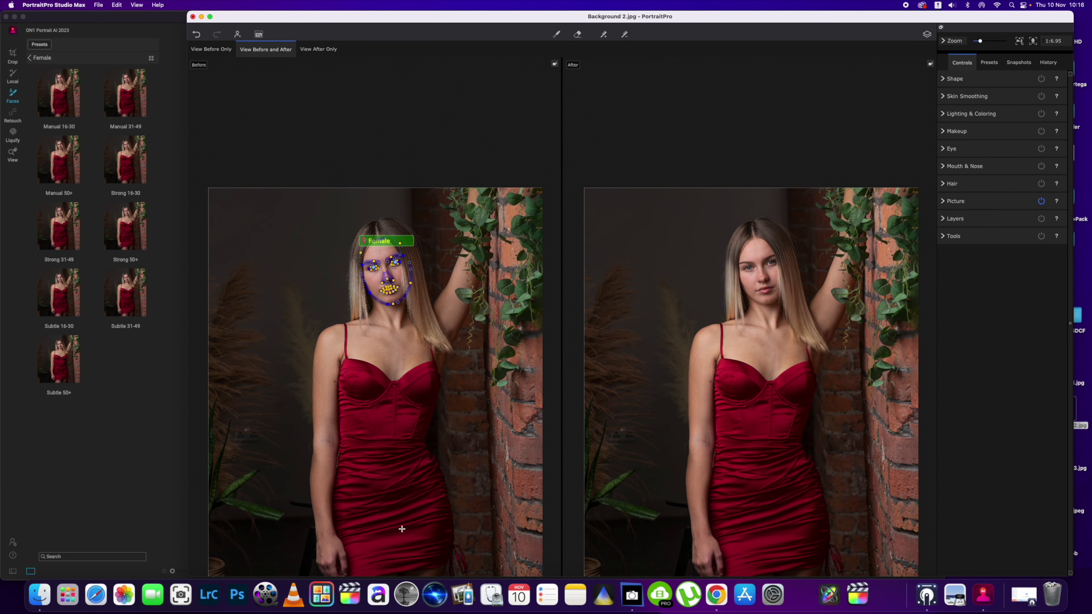
click(172, 480)
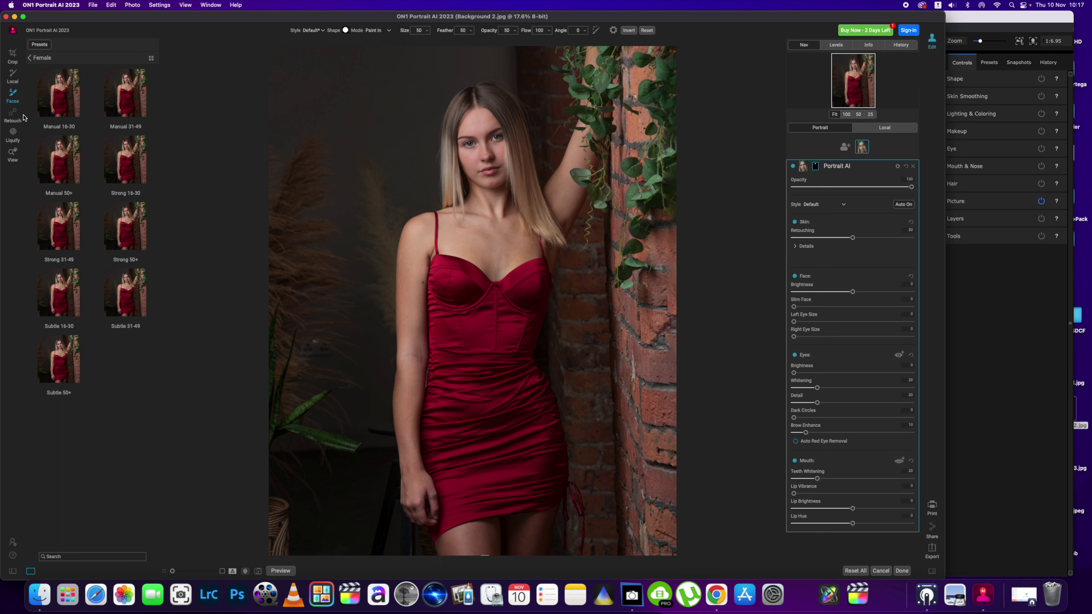
Apply the Female Manual 16-30 preset so retouching starts from zero
click(29, 58)
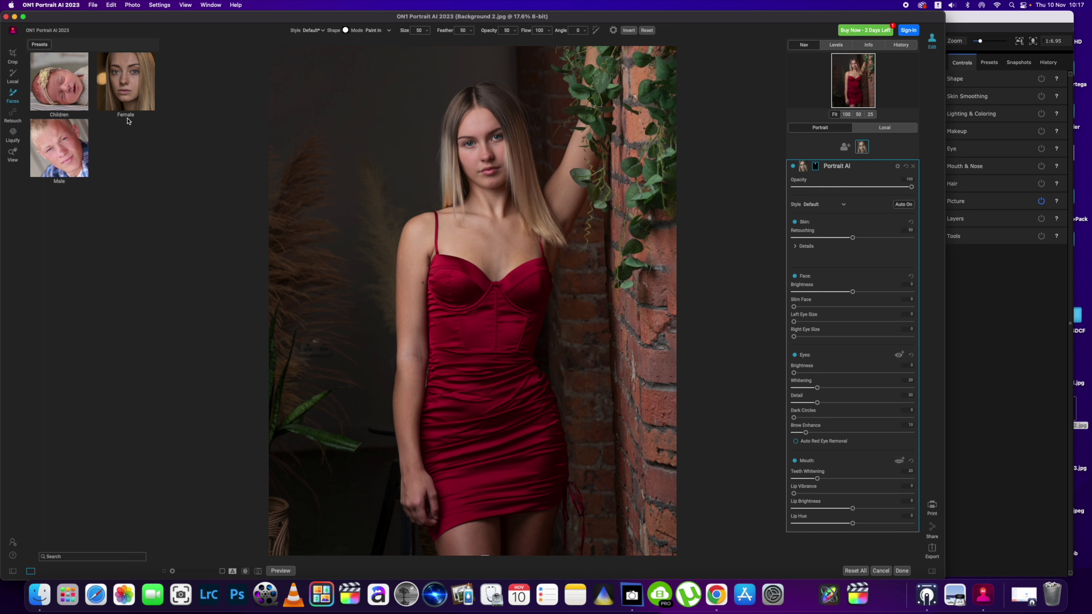
click(128, 99)
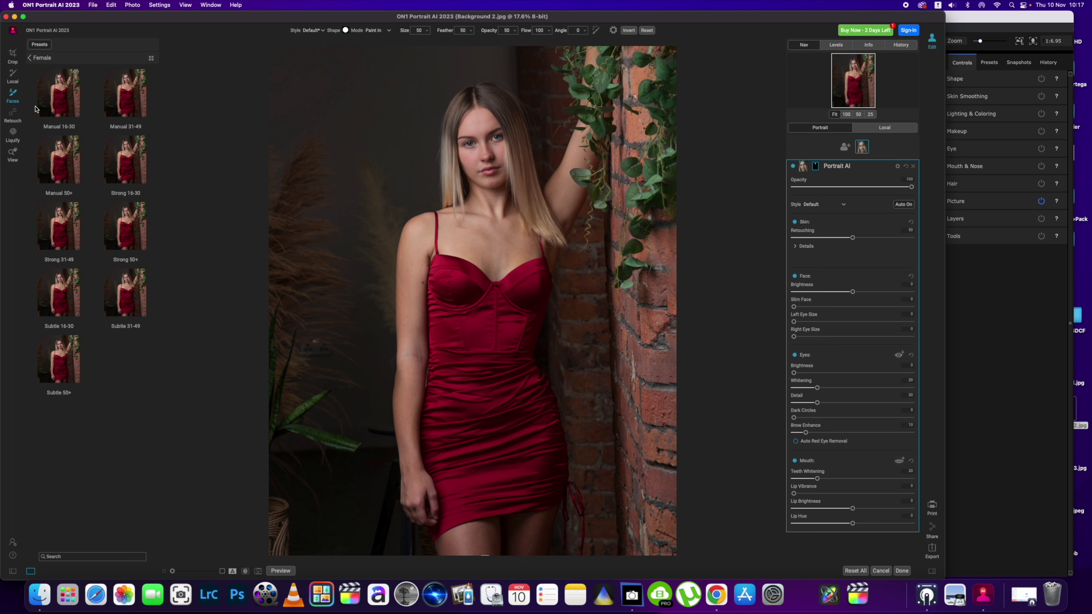
click(54, 95)
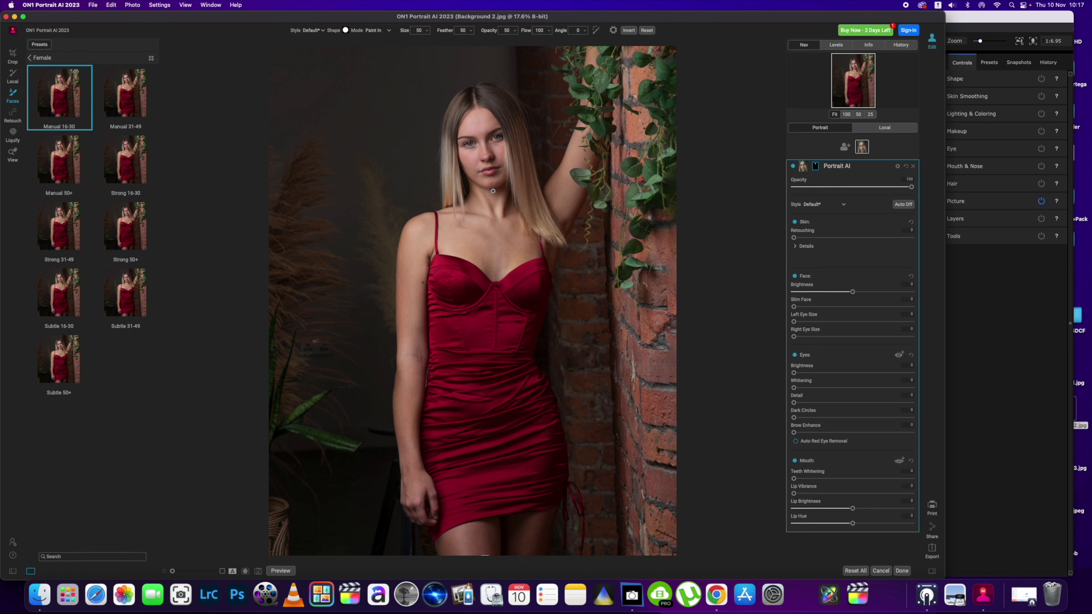
Zoom in and pan the view to frame her whole face
click(175, 571)
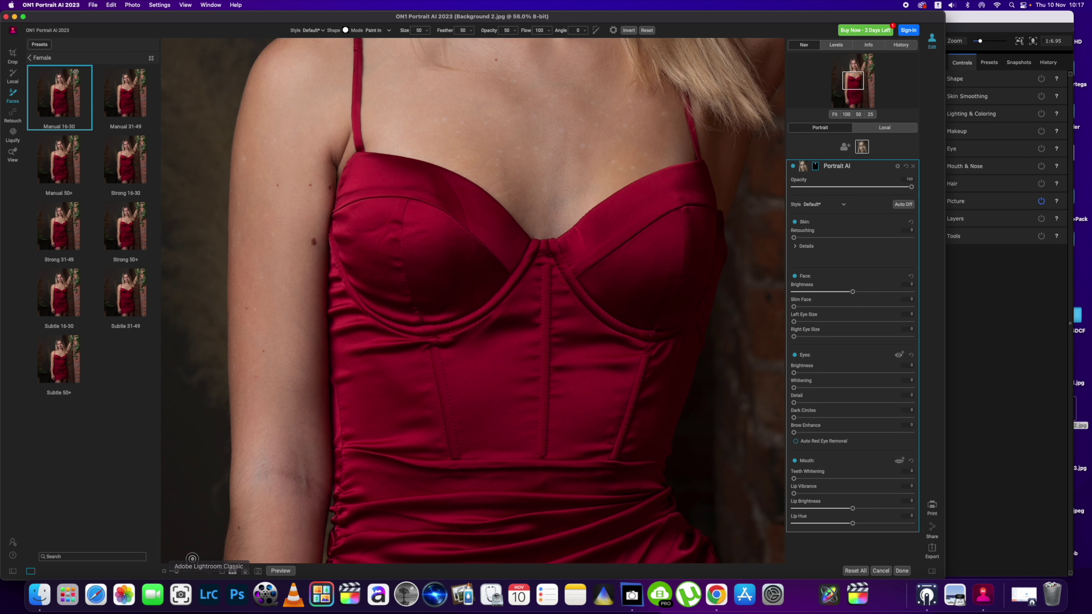
click(13, 154)
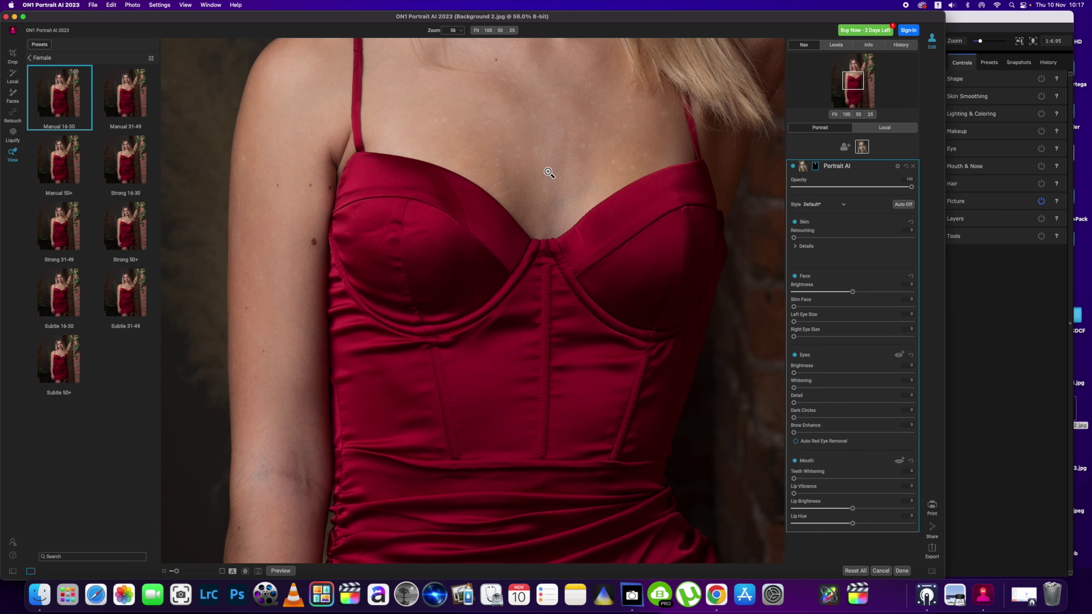
drag(549, 172, 444, 435)
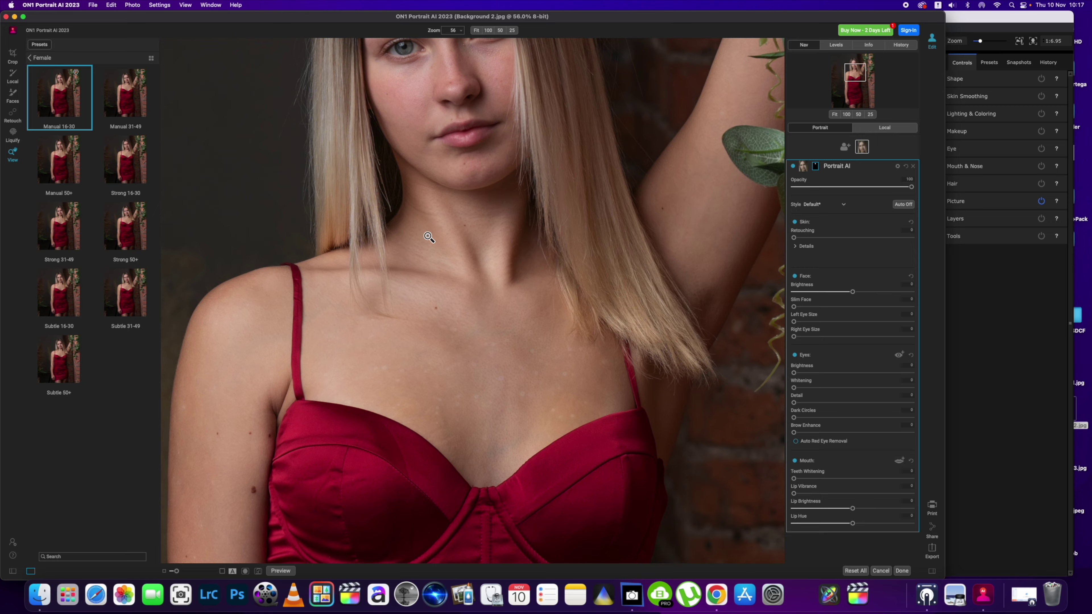
drag(428, 237, 460, 380)
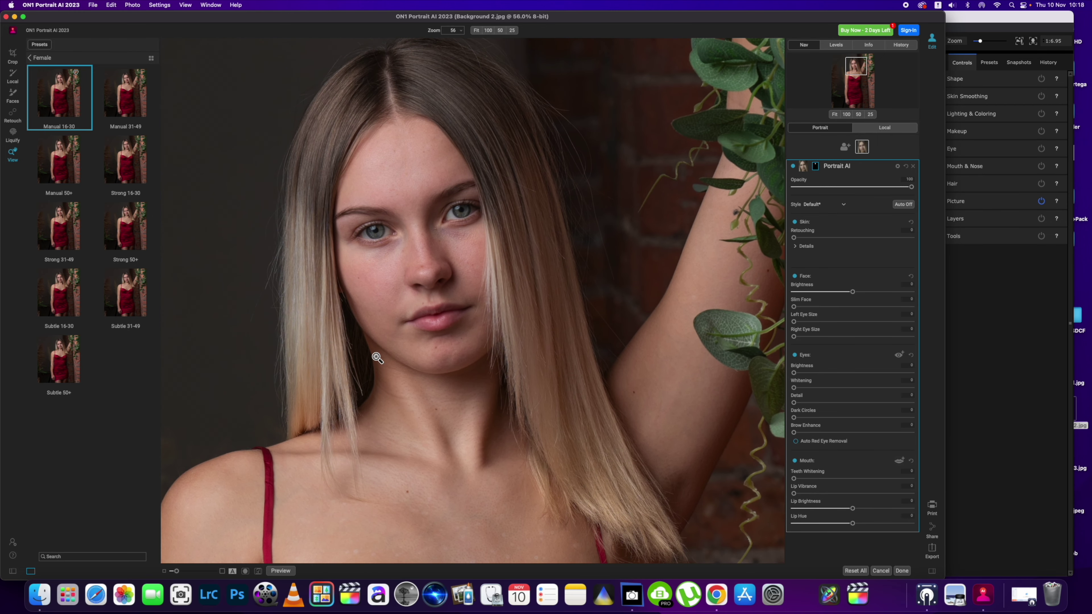
Set Skin Details to Blemishes 50 and Detail 17, comparing against the original
click(795, 247)
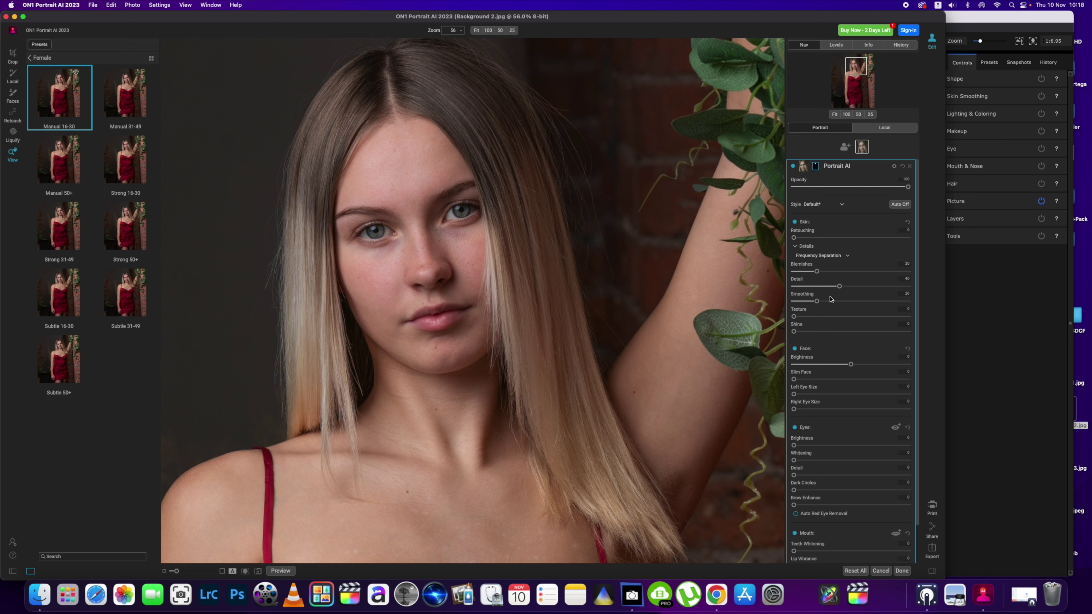
mouse_move(840, 288)
mouse_down()
mouse_move(862, 287)
mouse_move(788, 279)
mouse_move(929, 277)
mouse_move(817, 276)
mouse_move(871, 282)
mouse_move(819, 284)
mouse_move(859, 284)
mouse_up()
click(281, 570)
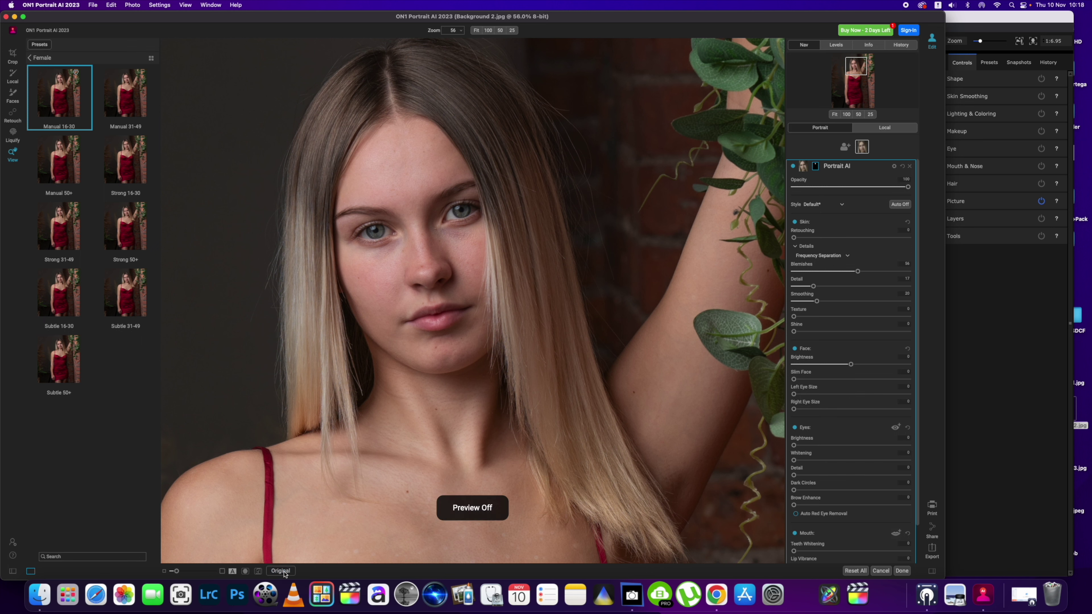
click(281, 571)
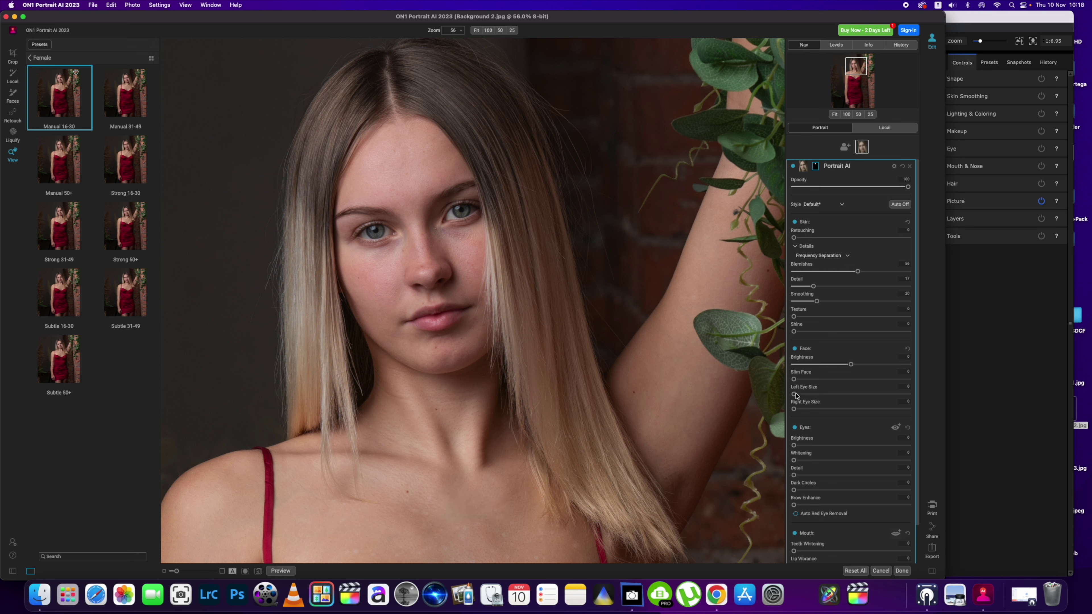
Slightly enlarge the eyes, keep Slim Face at 0, and set Eyes Whitening to 56
mouse_move(795, 396)
mouse_down()
mouse_move(873, 395)
mouse_move(794, 394)
mouse_move(812, 395)
mouse_move(789, 404)
mouse_move(829, 403)
mouse_move(813, 404)
mouse_up()
drag(794, 381, 873, 379)
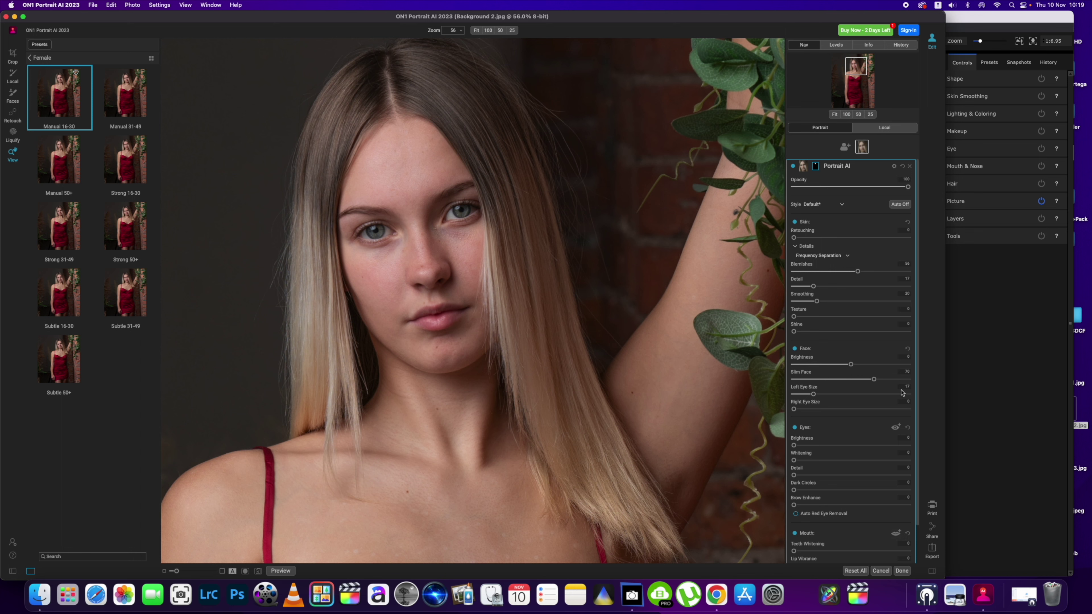
drag(873, 379, 851, 380)
drag(775, 394, 771, 394)
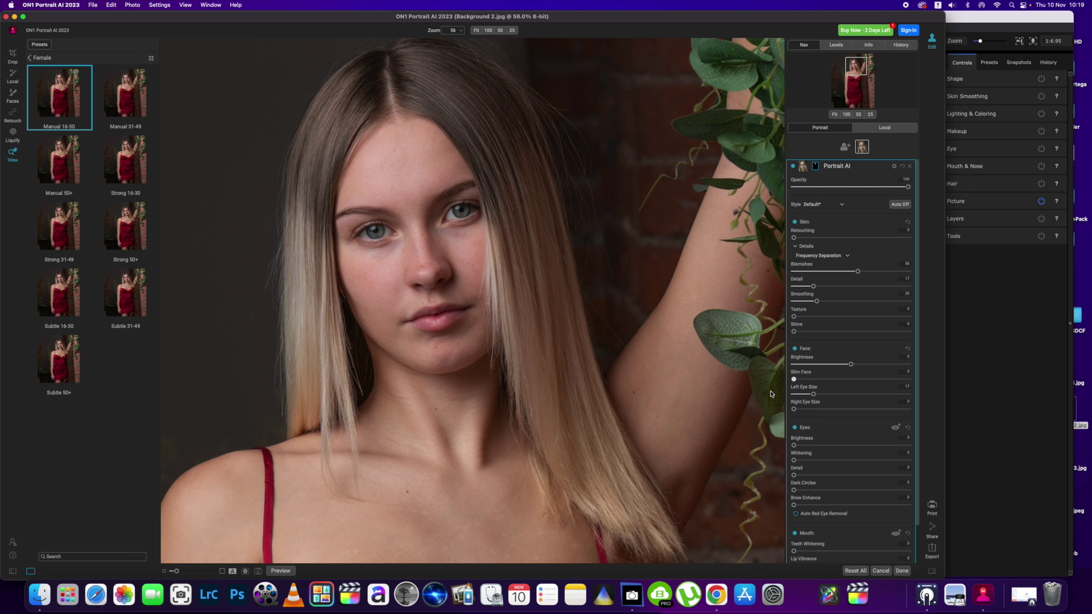
drag(811, 396, 796, 450)
drag(796, 445, 858, 464)
Set eye Detail to about 14 and Brow Enhance to 11
drag(794, 475, 812, 476)
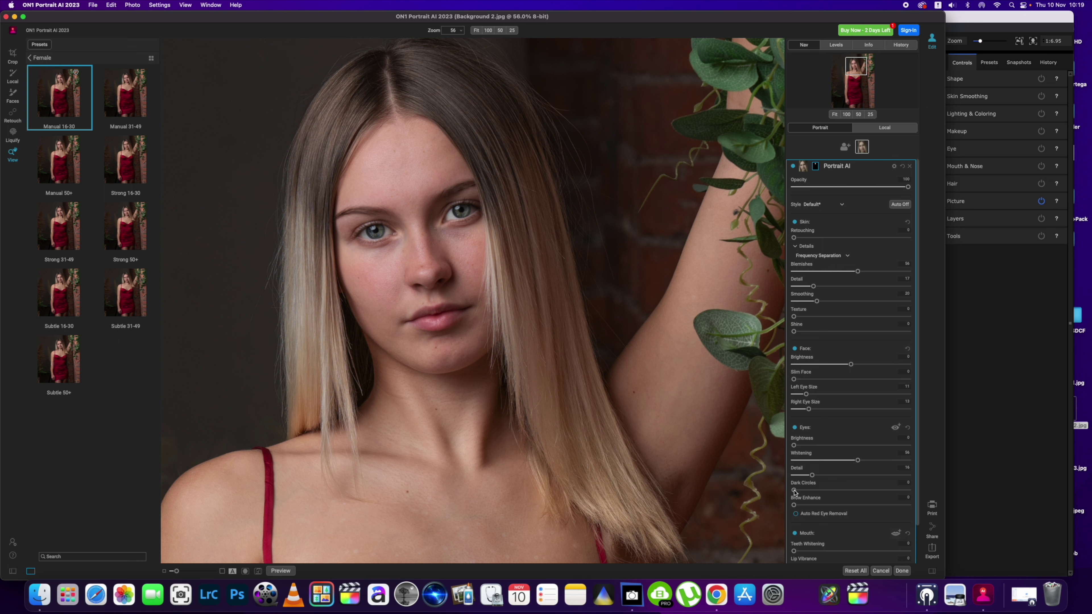
mouse_move(794, 491)
mouse_down()
mouse_move(860, 490)
mouse_move(794, 491)
mouse_move(819, 507)
mouse_move(806, 505)
mouse_up()
scroll(891, 491, down, 2)
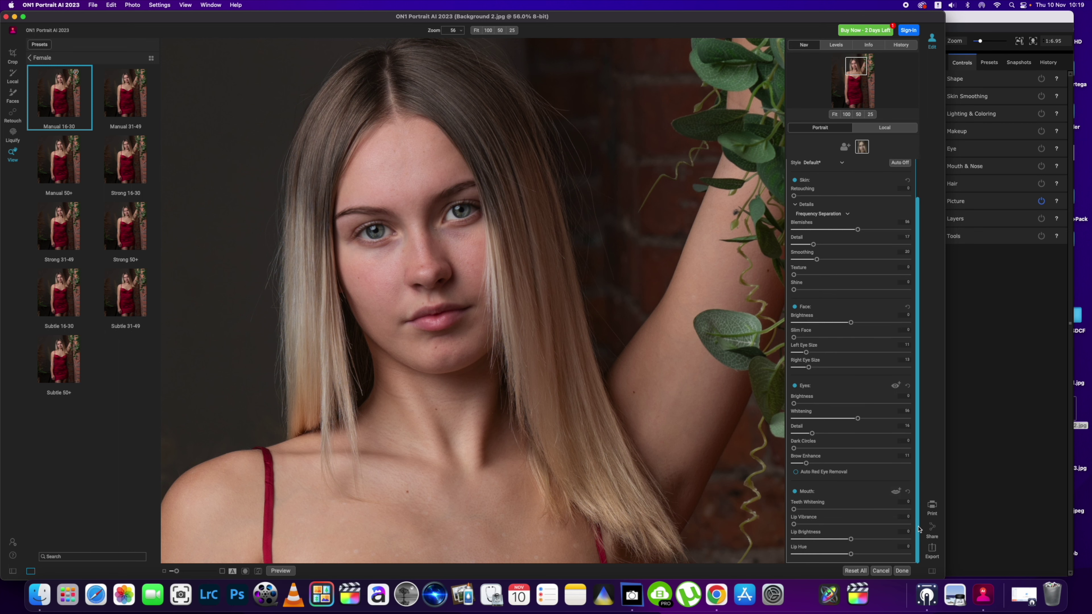
Reshape the eye outlines, lifting the outer corner of the right eye
click(895, 387)
drag(395, 233, 396, 230)
drag(476, 210, 480, 207)
click(896, 386)
Reshape the lip outline, adjusting the corner and raising the upper lip curve
click(895, 494)
mouse_move(522, 551)
drag(472, 308, 432, 308)
drag(432, 309, 434, 305)
Adjust Lip Vibrance, shift Lip Hue and lower Lip Brightness to darken the lips
mouse_move(794, 525)
mouse_down()
mouse_move(816, 526)
mouse_move(790, 528)
mouse_up()
drag(854, 556, 756, 556)
mouse_move(852, 541)
mouse_down()
mouse_move(770, 545)
mouse_move(802, 525)
mouse_move(800, 556)
mouse_move(862, 556)
mouse_move(851, 556)
mouse_up()
drag(802, 524, 828, 523)
In the Face section, set face Brightness to 4
scroll(888, 499, up, 2)
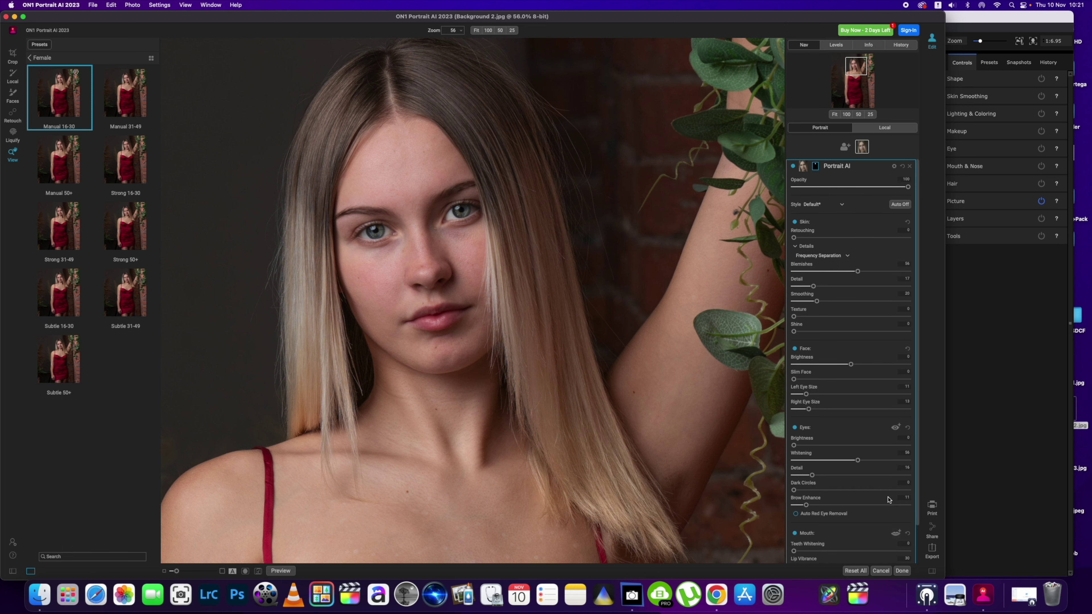
scroll(889, 499, down, 2)
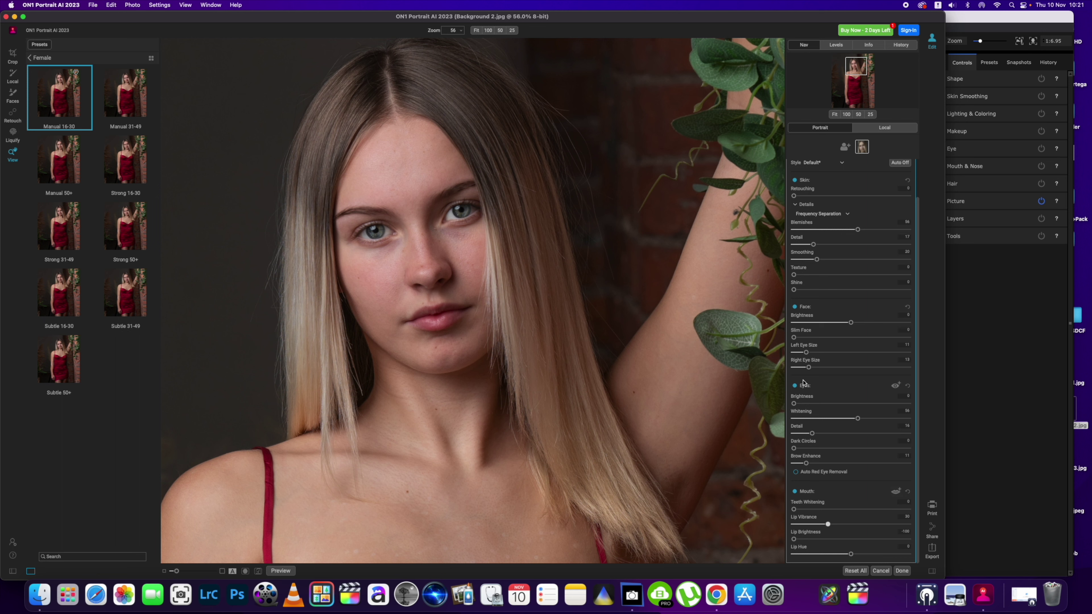
scroll(836, 341, up, 2)
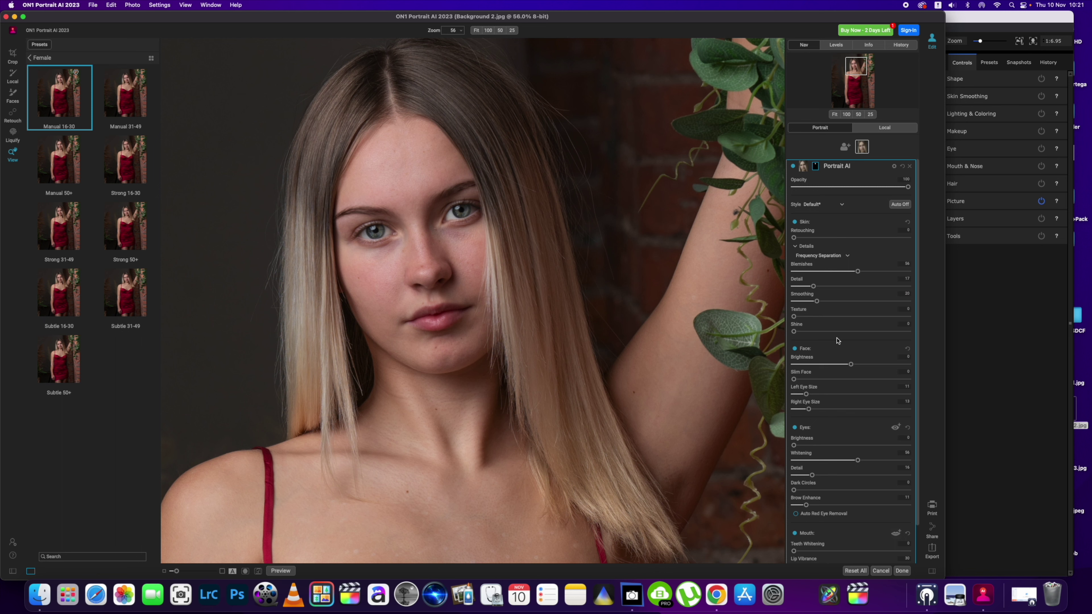
click(825, 128)
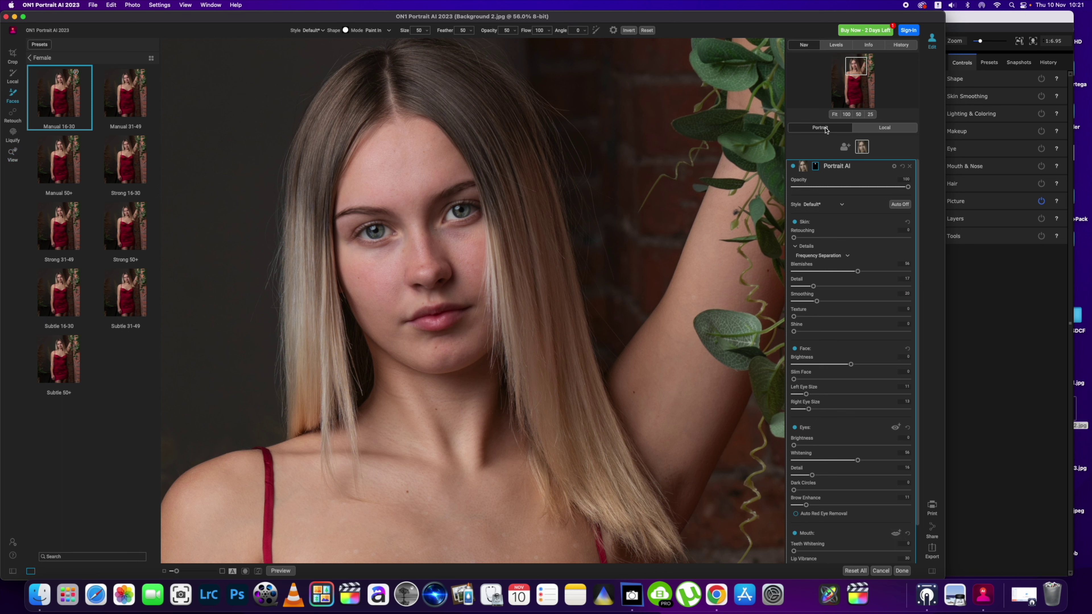
scroll(847, 249, down, 2)
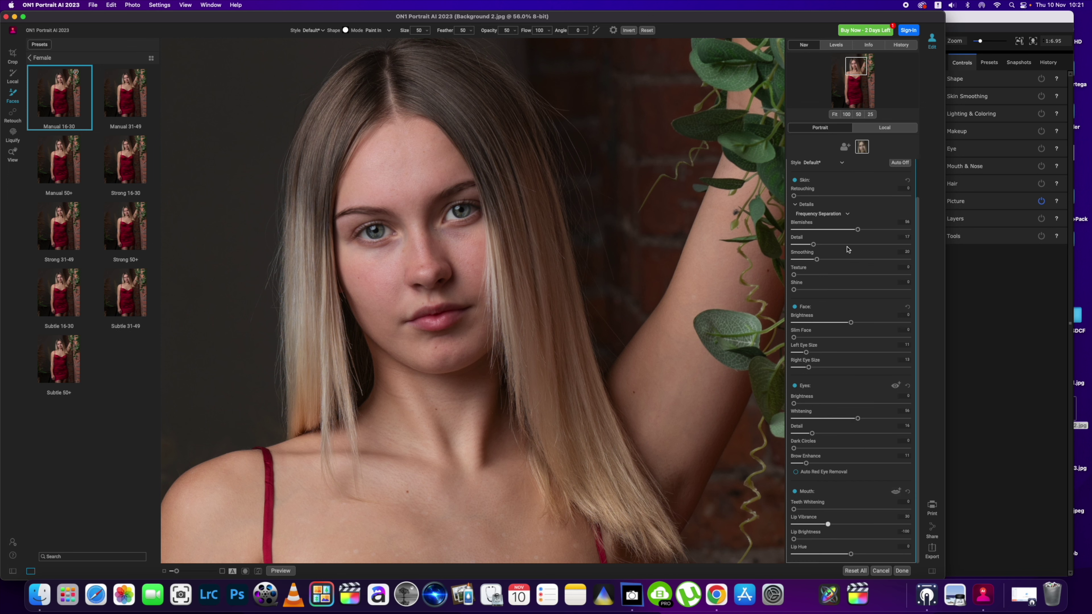
scroll(847, 249, up, 2)
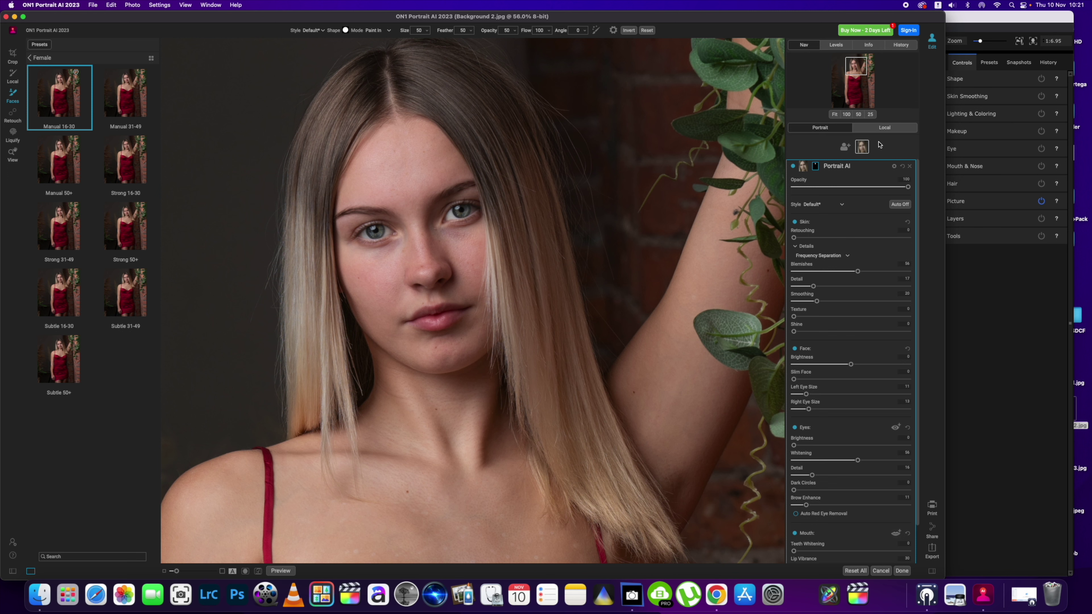
scroll(855, 185, down, 2)
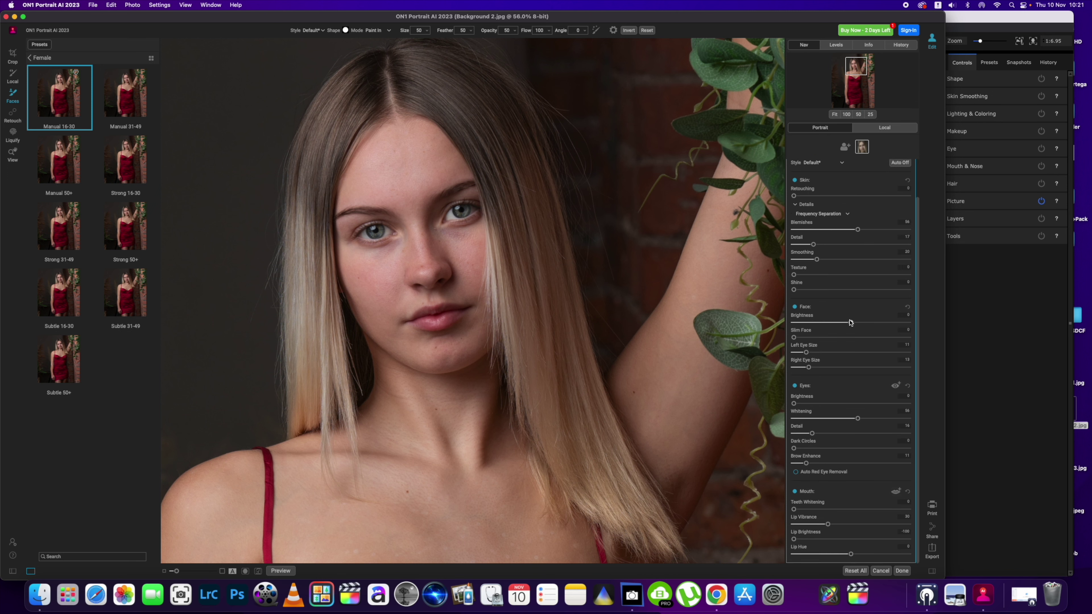
mouse_move(850, 322)
mouse_down()
mouse_move(816, 322)
mouse_move(883, 323)
mouse_move(842, 324)
mouse_move(861, 323)
mouse_up()
Export the portrait to the Desktop as JPEG 'on1' at quality 100, then close ON1 without saving
click(92, 5)
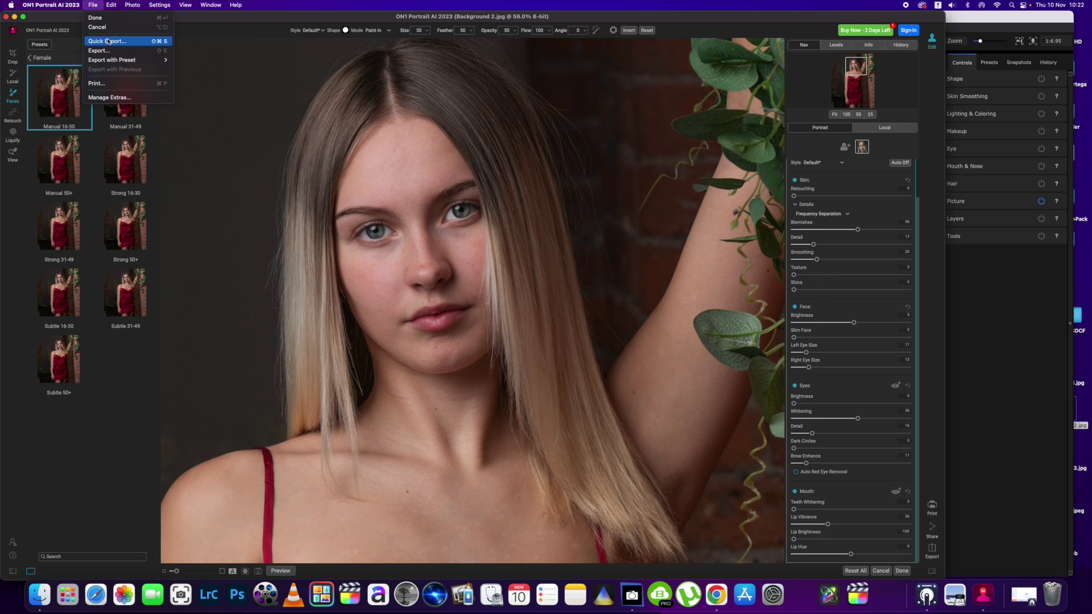
click(257, 111)
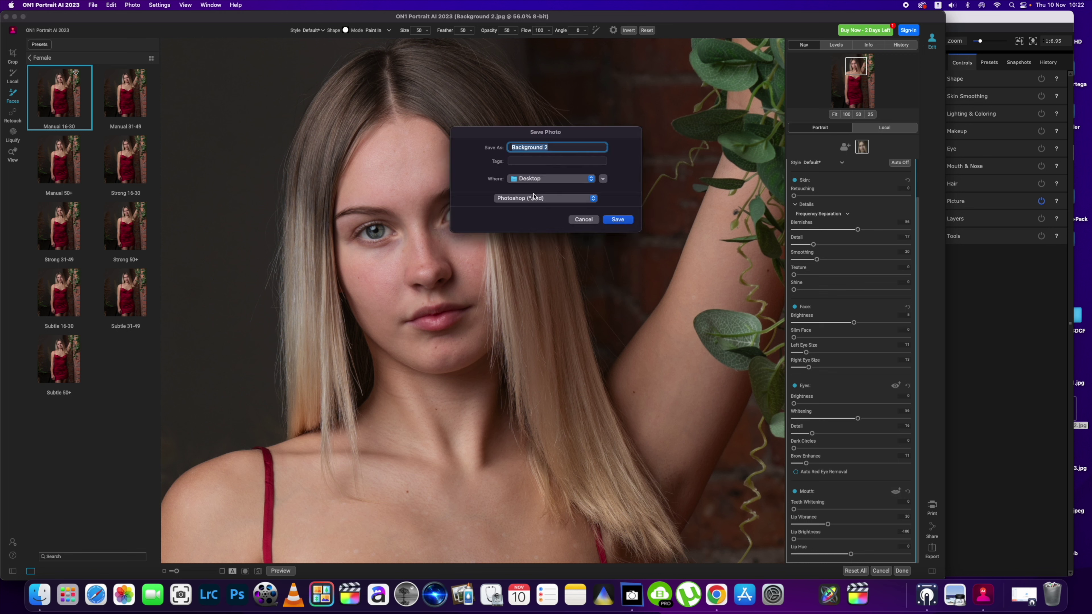
click(569, 201)
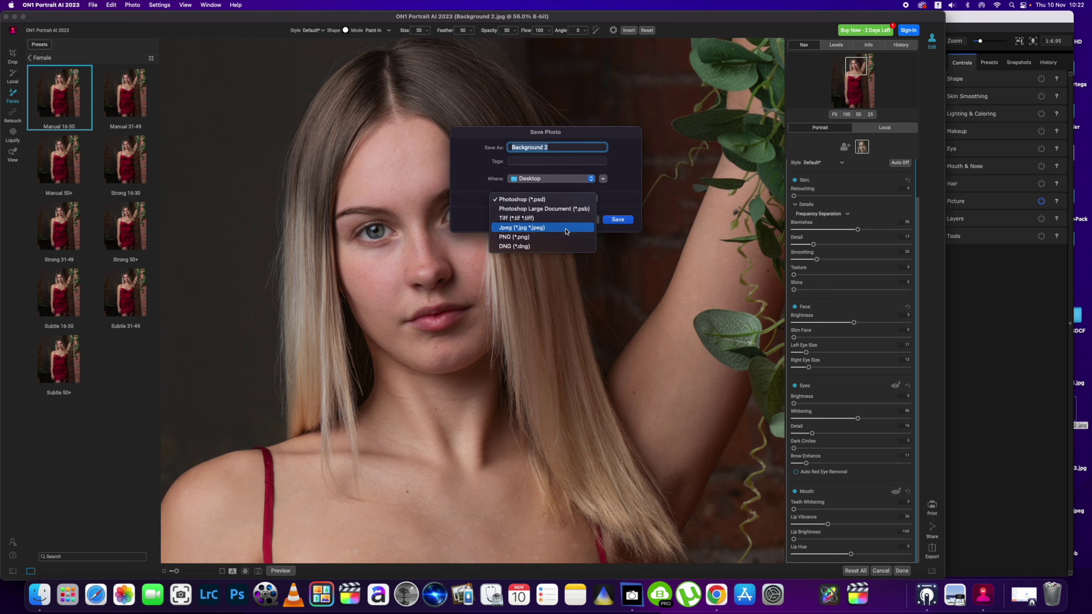
click(565, 228)
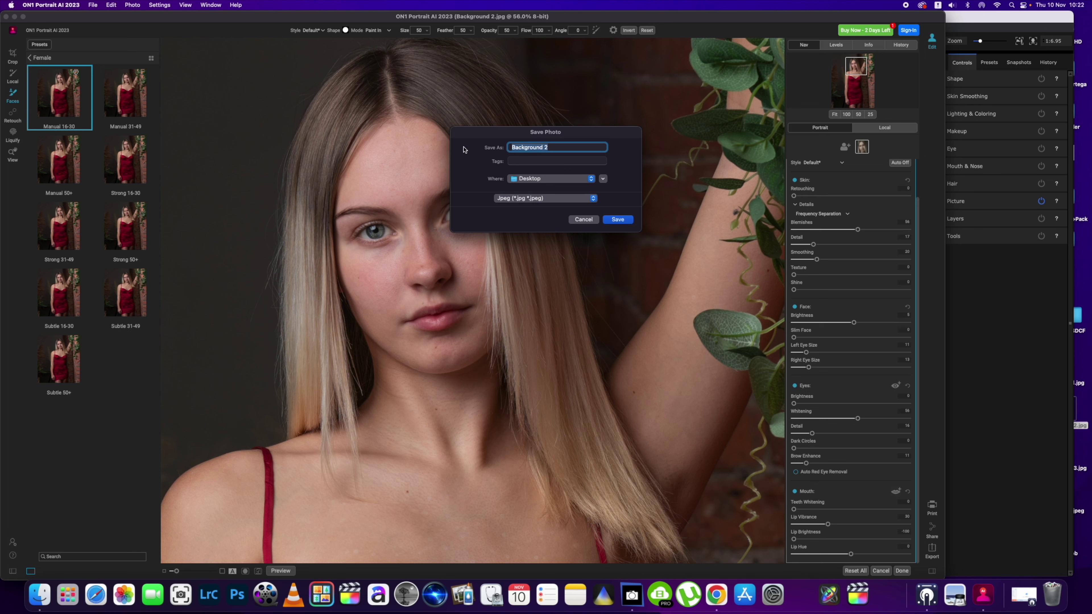
text(on1)
click(615, 220)
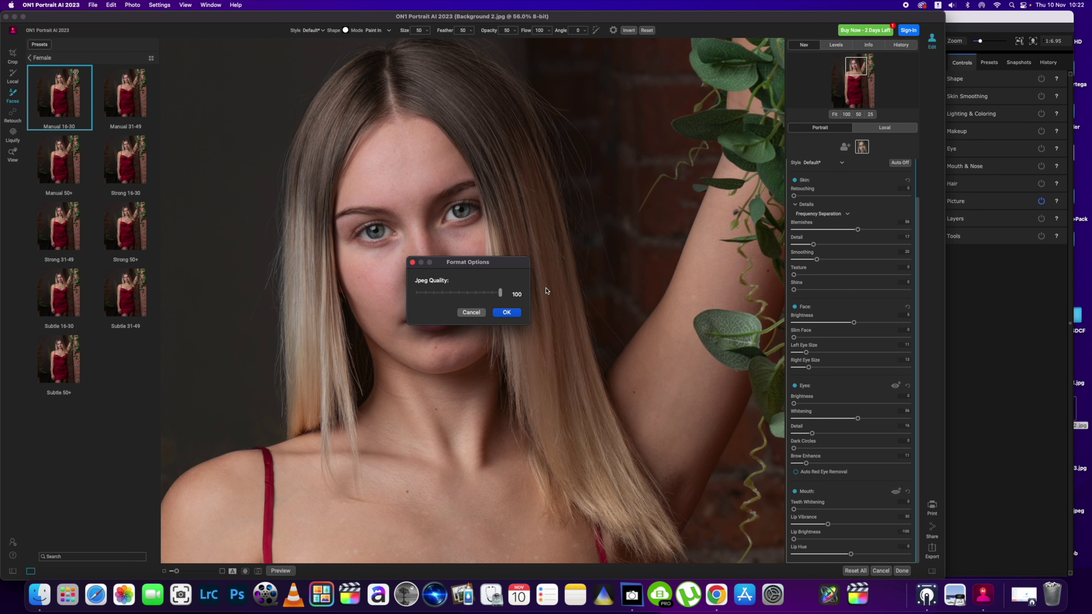
click(507, 313)
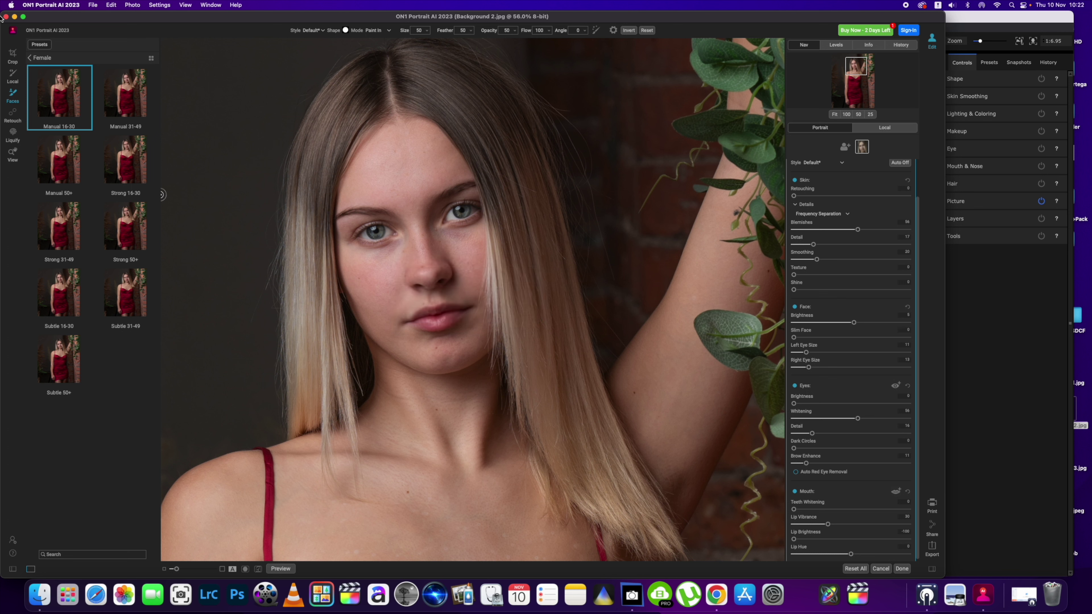
click(7, 19)
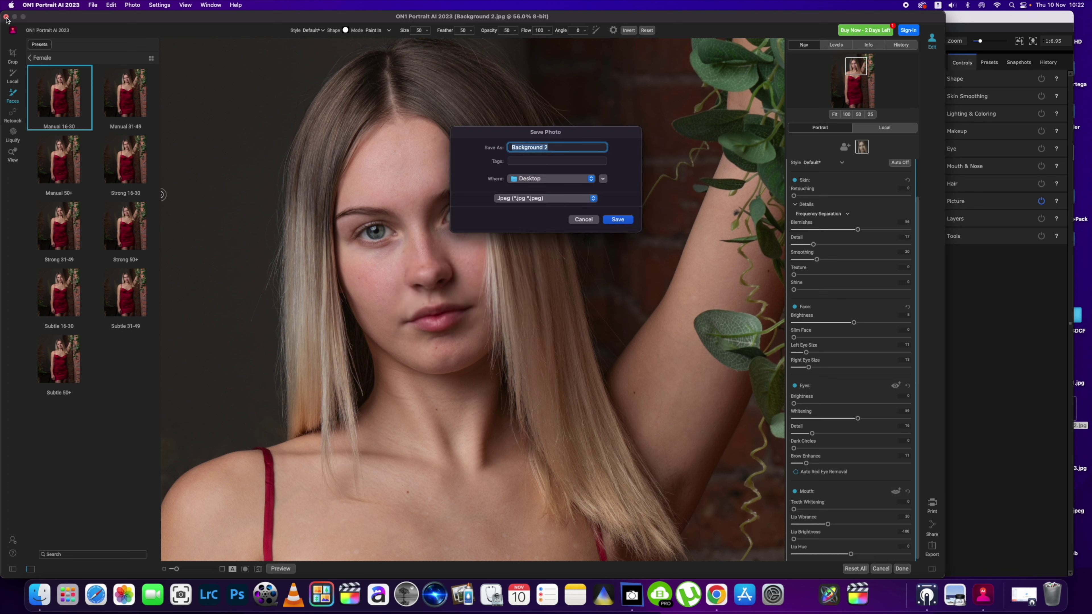
click(589, 220)
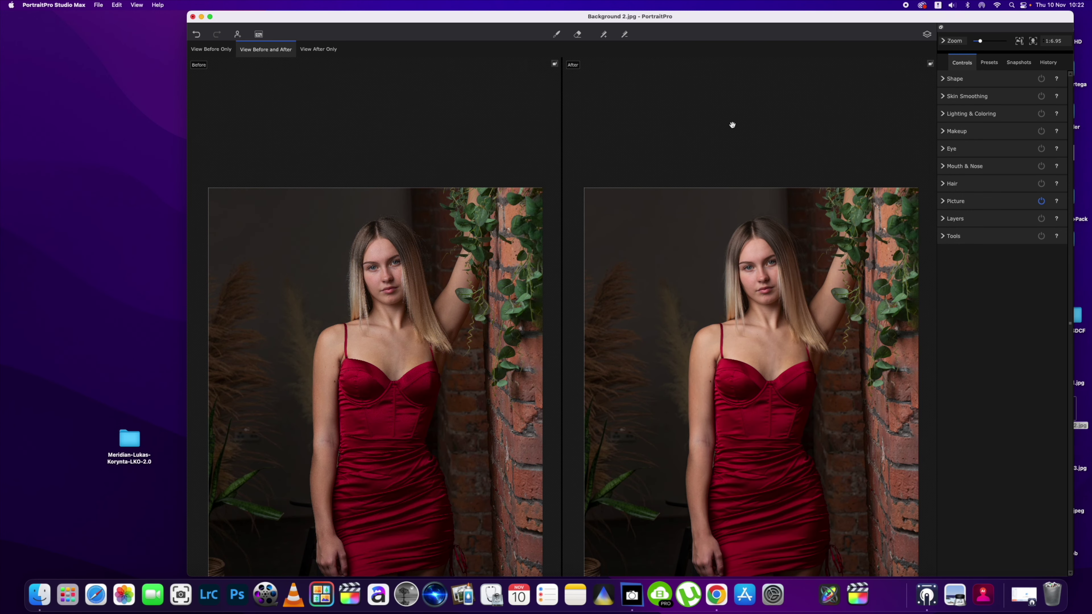
Move and widen the PortraitPro window, then dismiss the ON1 crash alert
drag(745, 11, 569, 11)
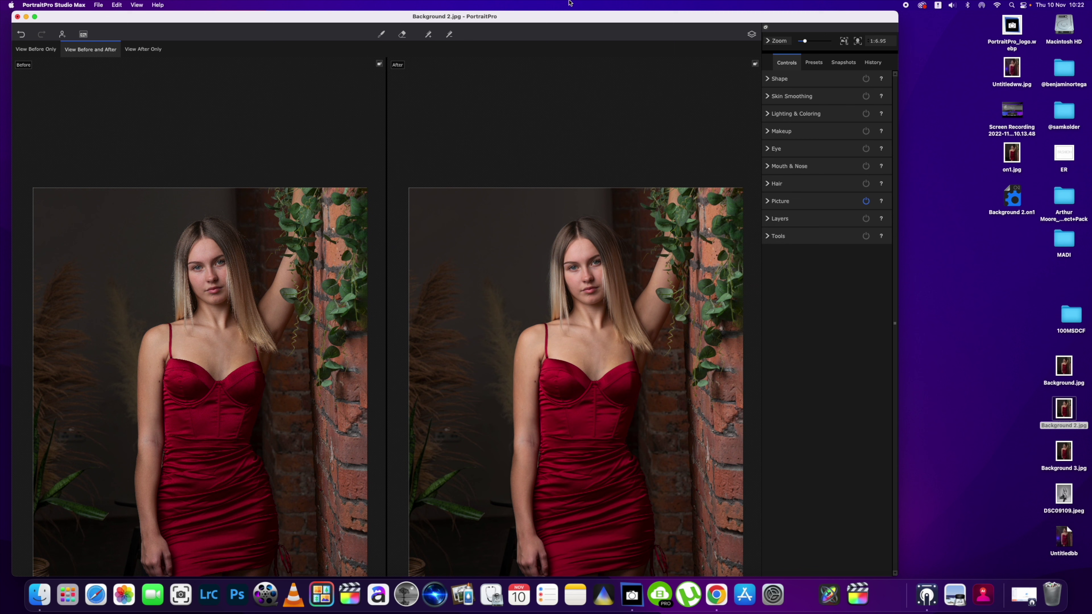
drag(899, 248, 1090, 249)
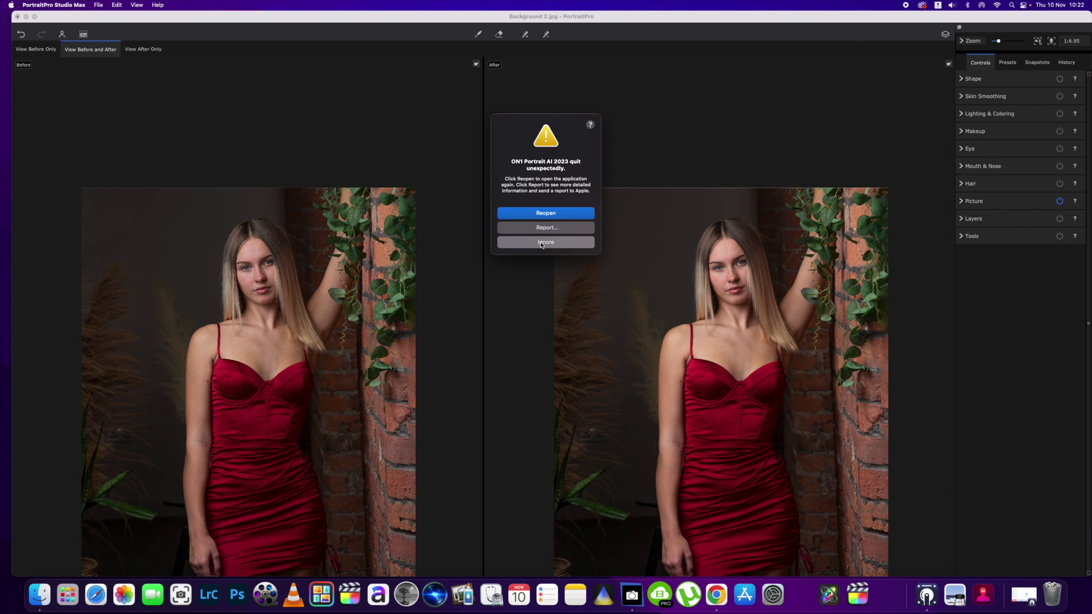
click(529, 242)
Zoom and pan to centre her face, then expand the Shape adjustments
scroll(709, 326, up, 3)
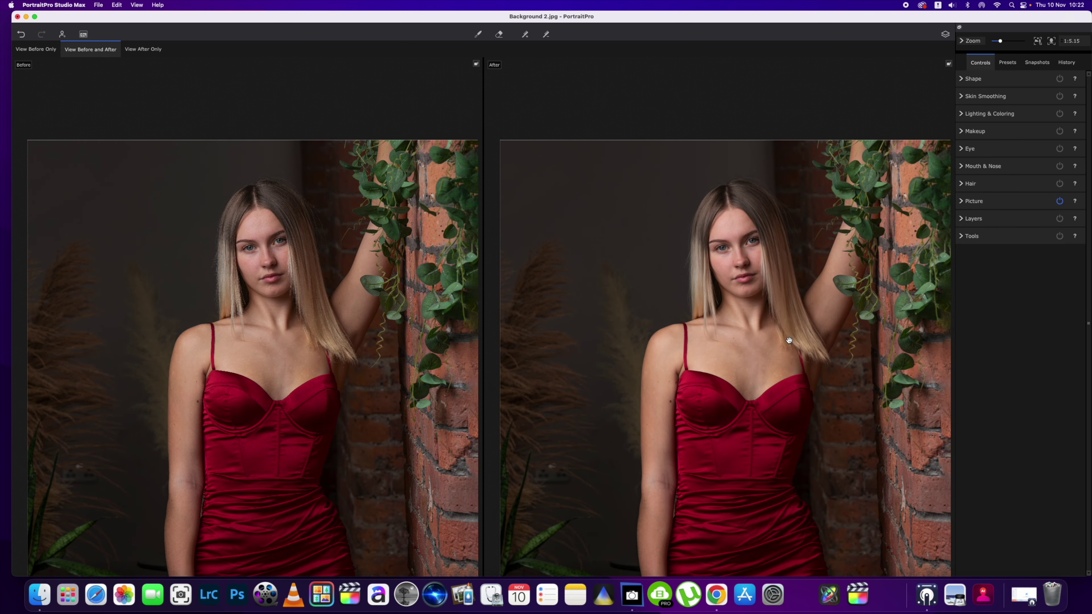
scroll(789, 341, up, 3)
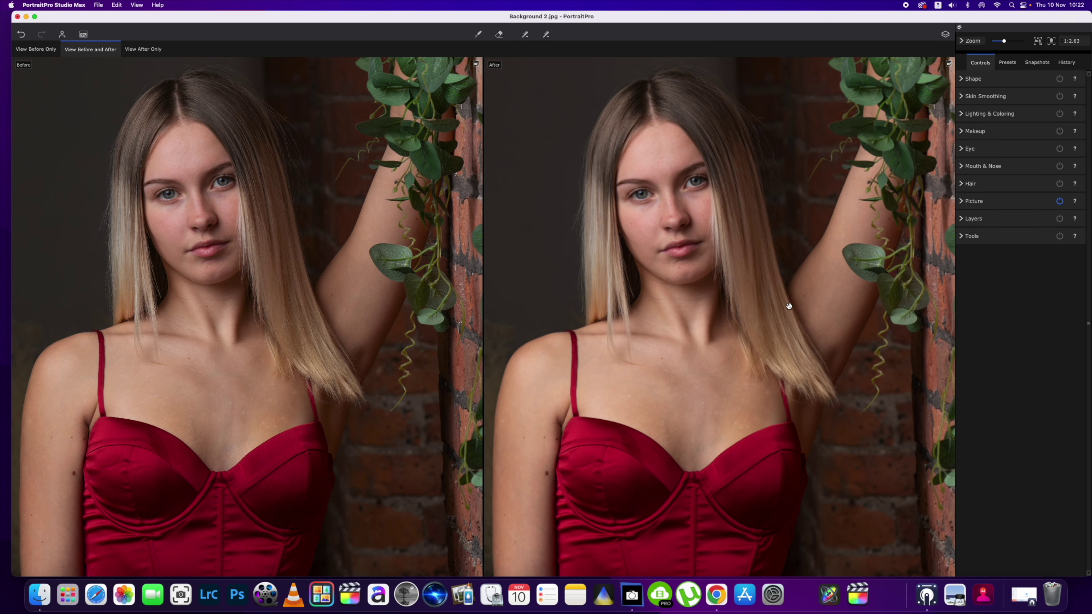
drag(789, 306, 835, 312)
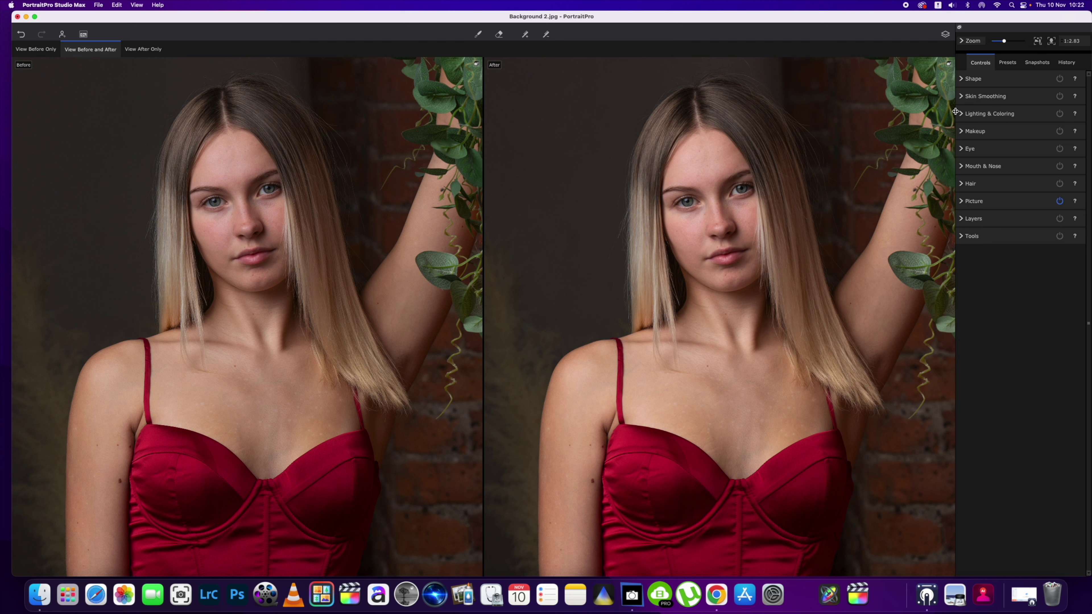
click(968, 82)
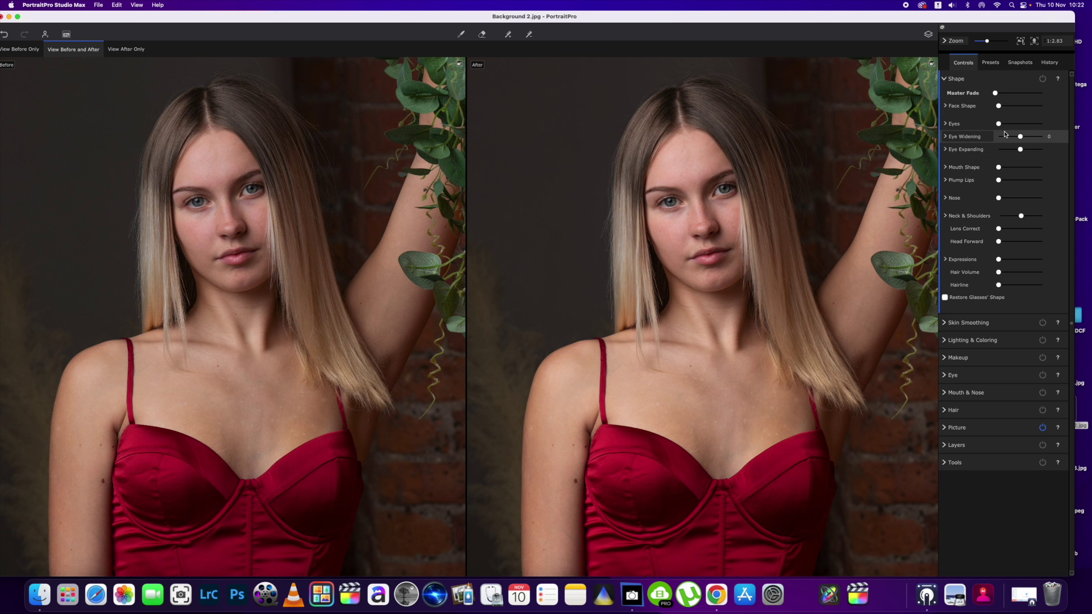
Widen her eyes to 24, plump her lips to 14 and add hair volume of 30
click(1021, 137)
drag(1022, 139, 1027, 141)
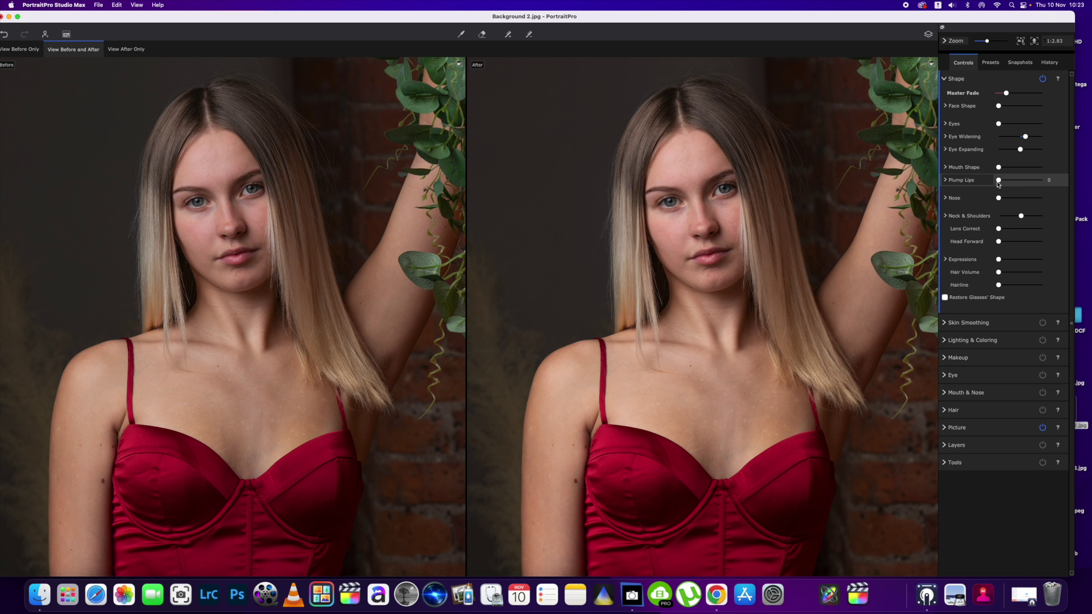
drag(1003, 181, 1008, 182)
drag(998, 272, 1013, 273)
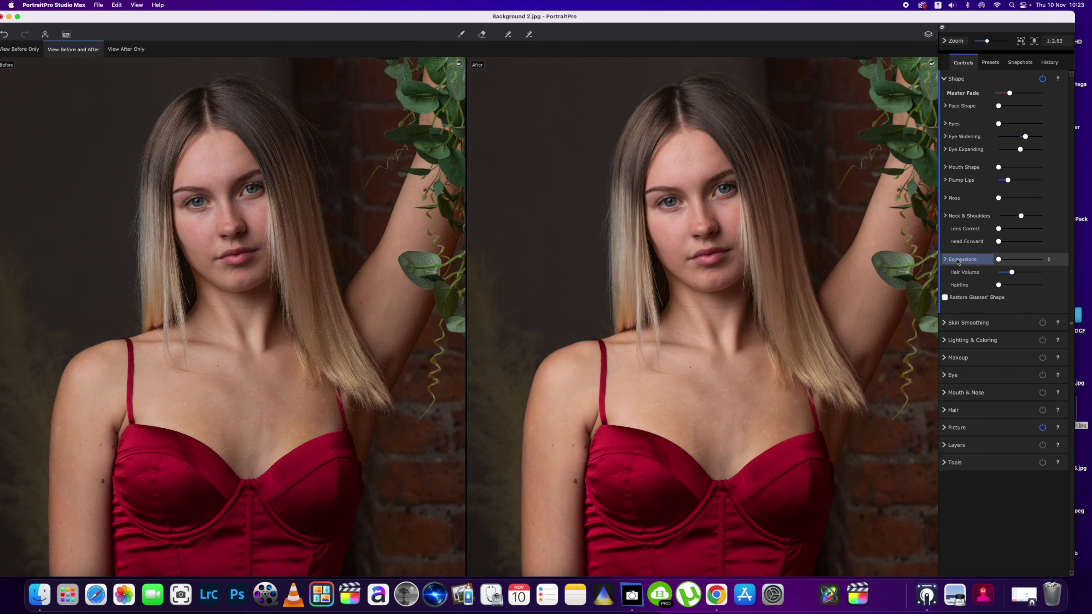
Lengthen her neck to 41, broaden the neck base to 20 and reshape the shoulder box
click(946, 216)
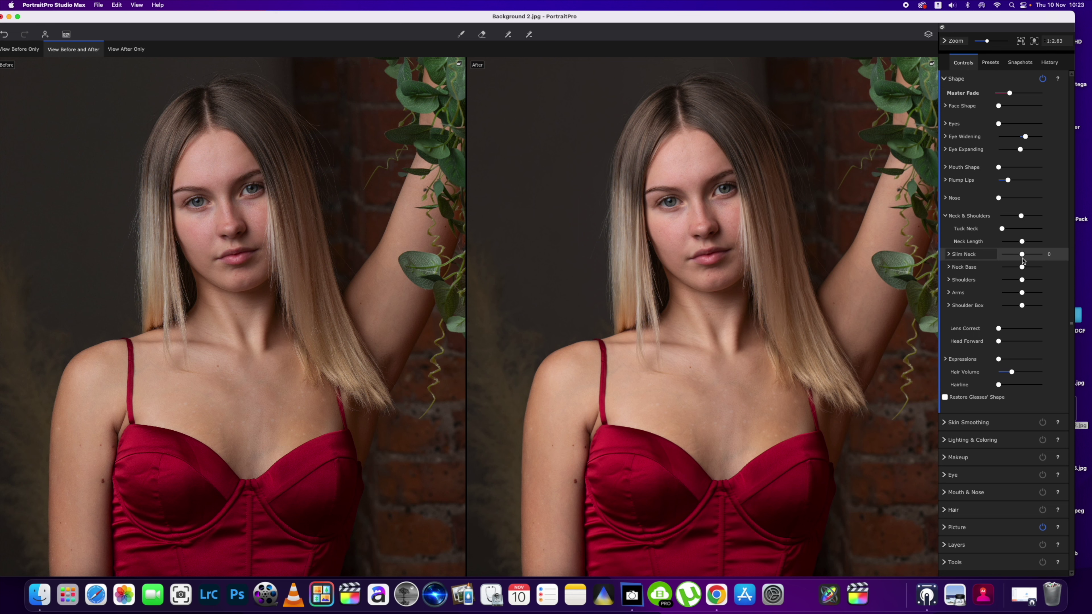
mouse_move(1023, 241)
mouse_down()
mouse_move(1042, 243)
mouse_move(992, 231)
mouse_move(1006, 229)
mouse_up()
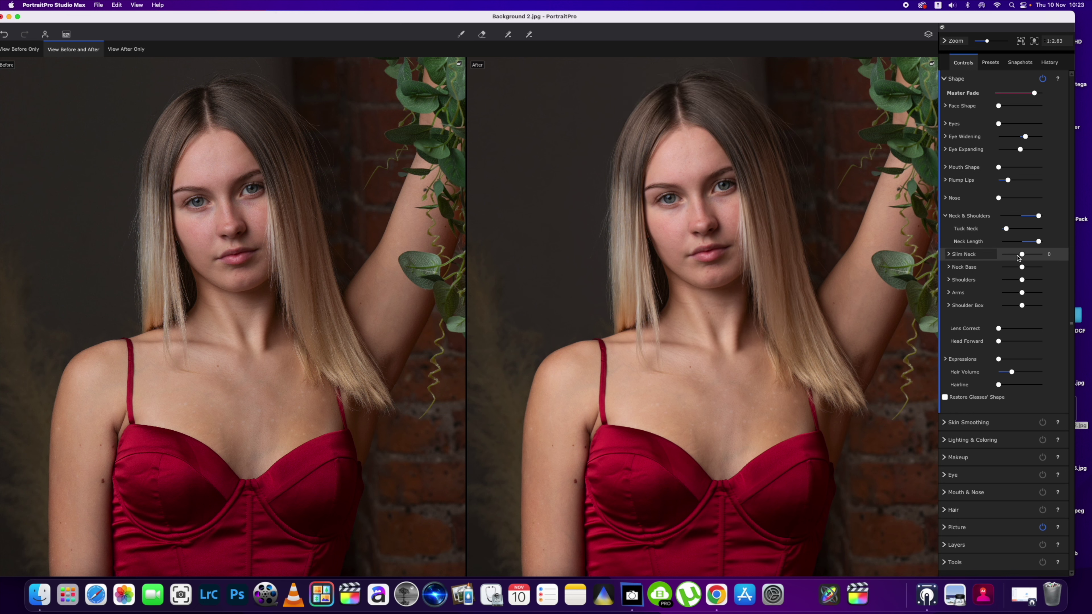
drag(1022, 267, 1026, 305)
drag(843, 358, 824, 364)
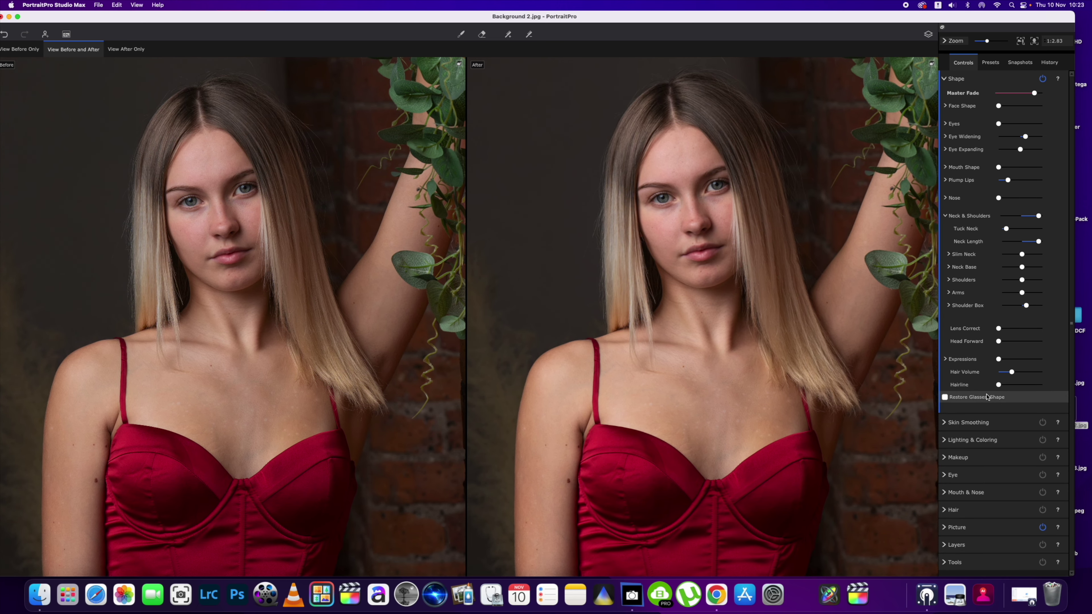
click(949, 216)
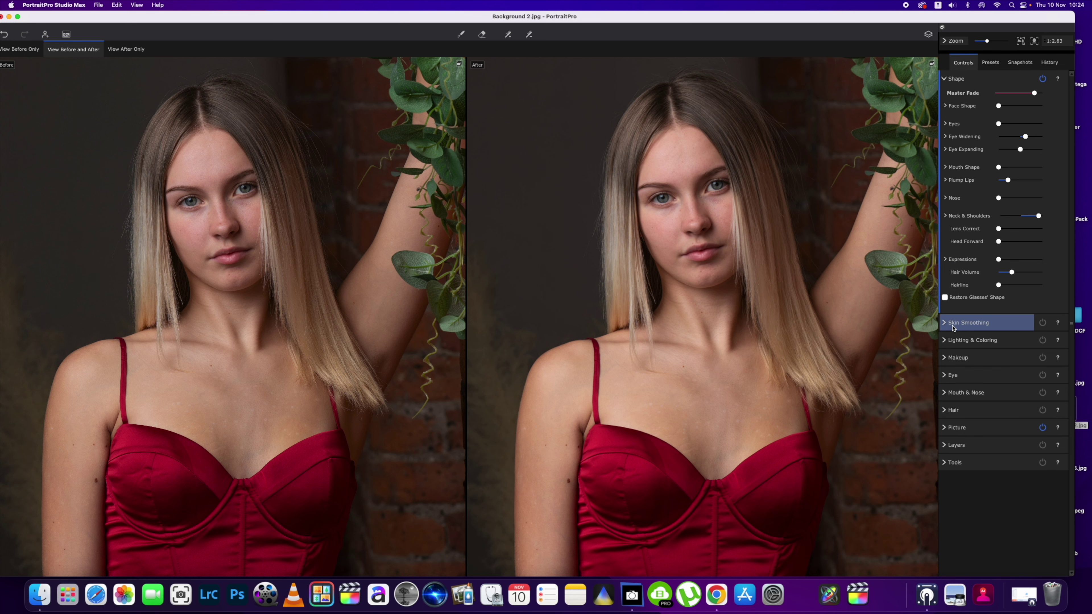
Tune skin smoothing to Thin Wrinkles 10, raised Fine Shadows and Pores, and Imperfections down to 13
click(952, 328)
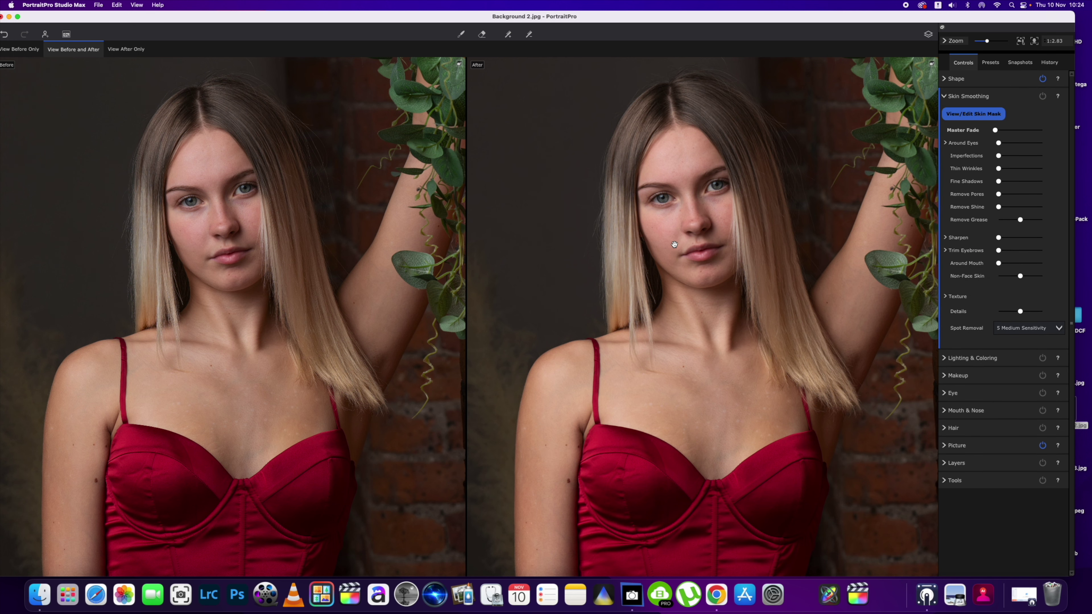
scroll(674, 245, up, 3)
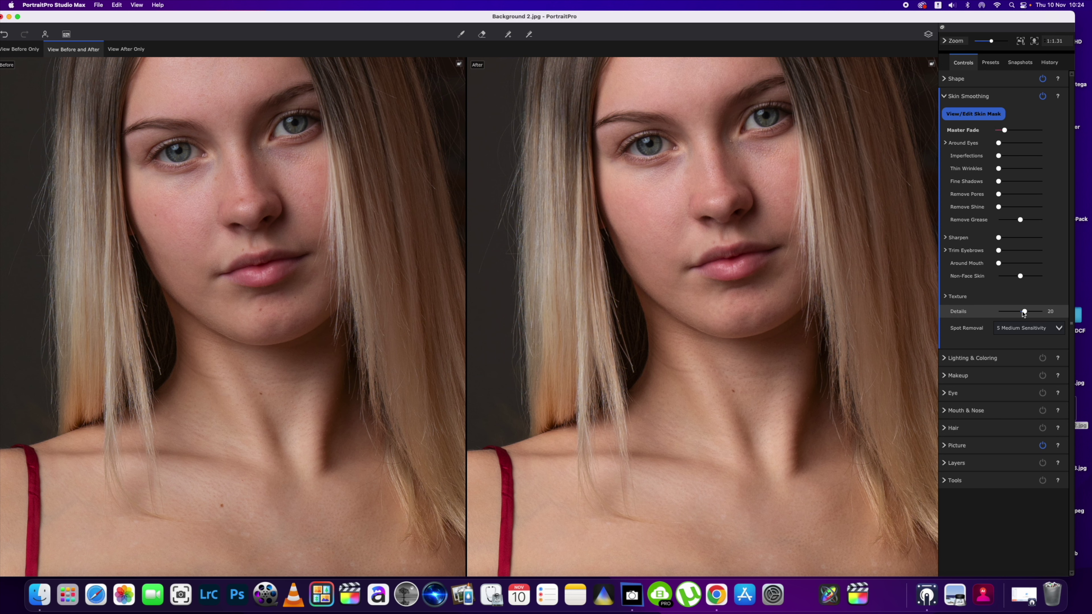
key(super+0)
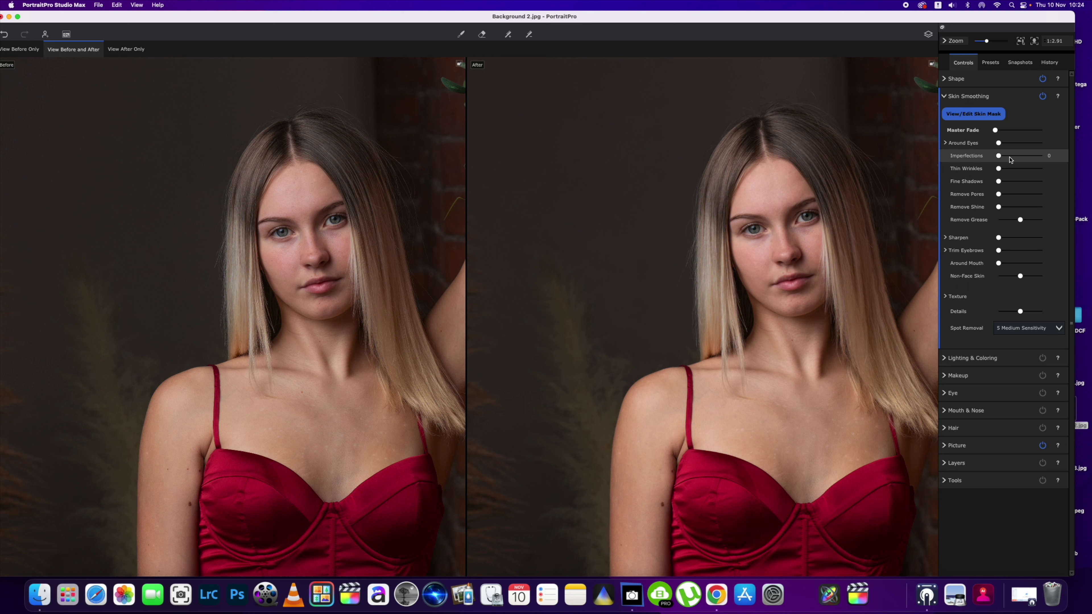
click(1007, 156)
click(1000, 169)
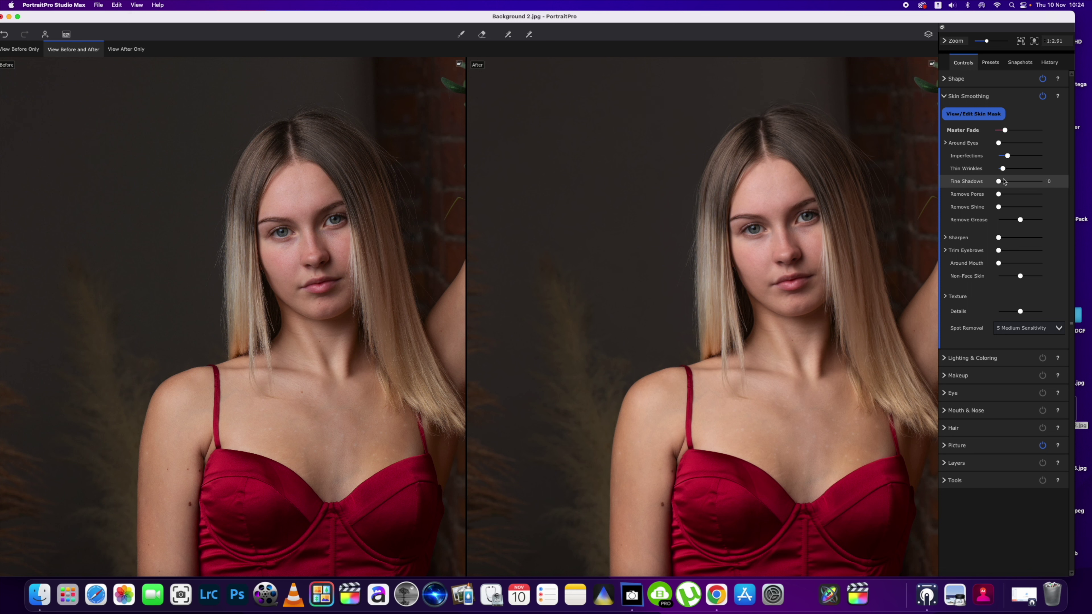
click(1000, 182)
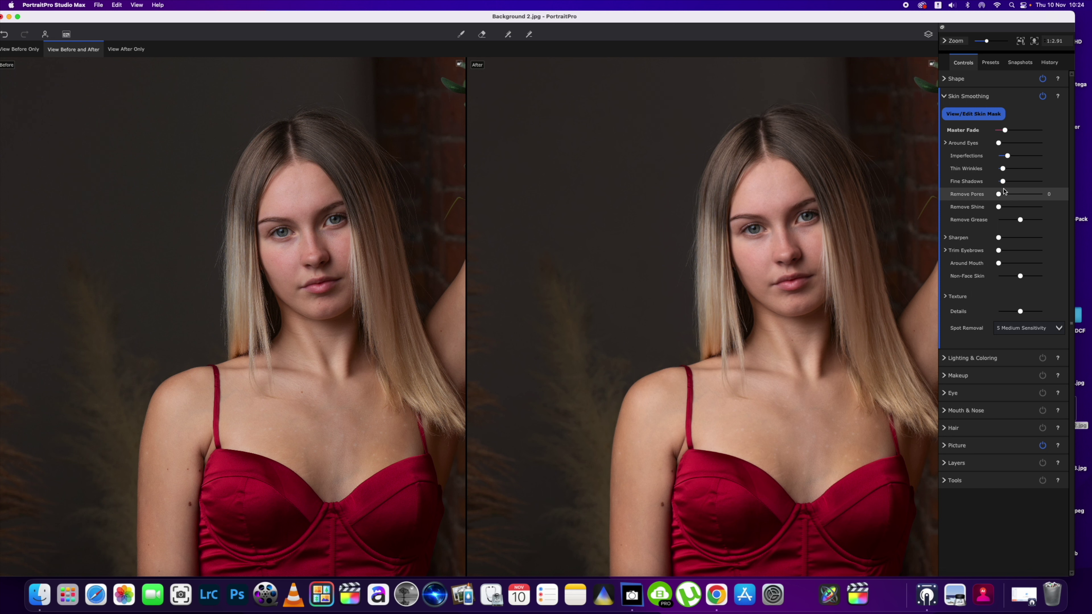
click(1000, 195)
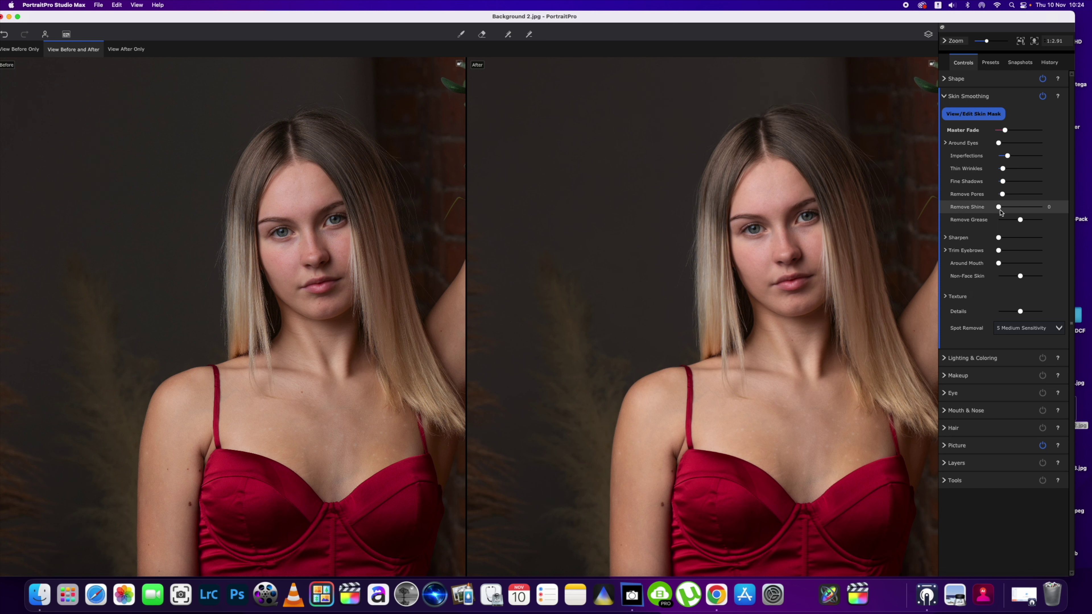
click(999, 208)
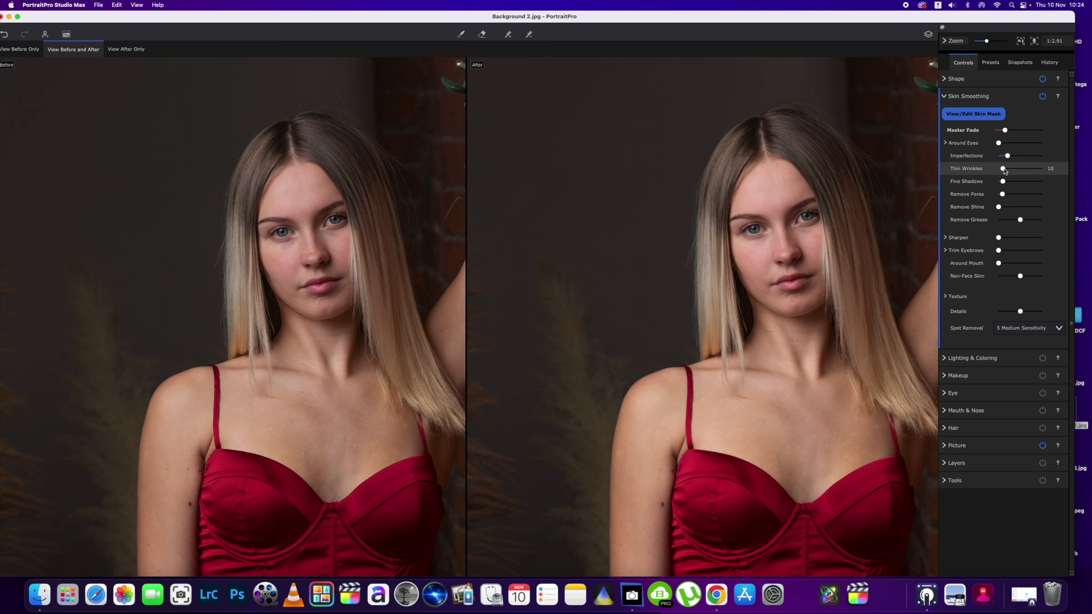
drag(1007, 159, 1003, 157)
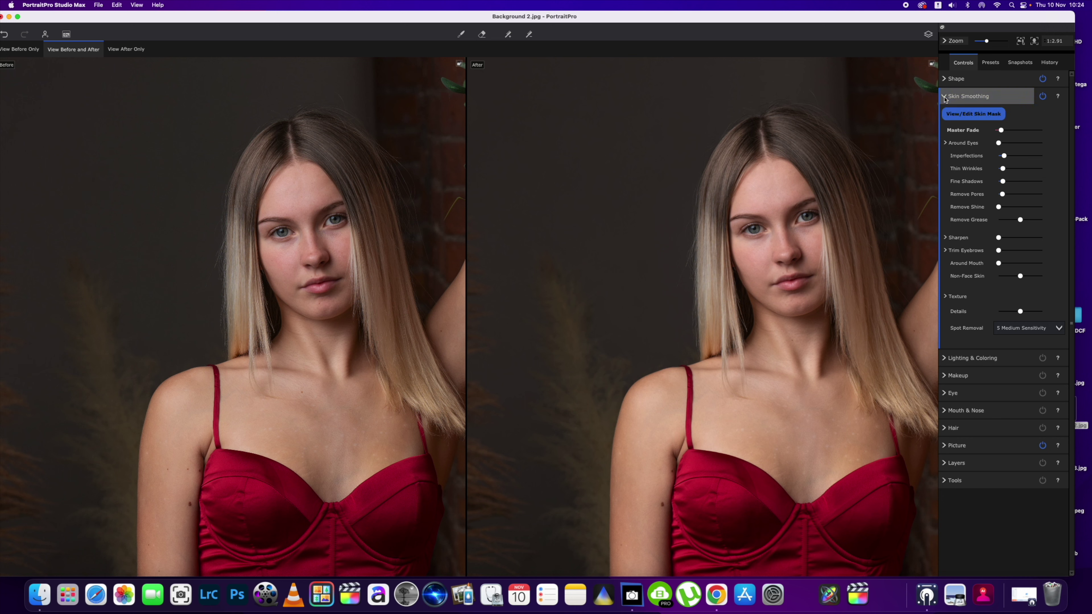
click(952, 95)
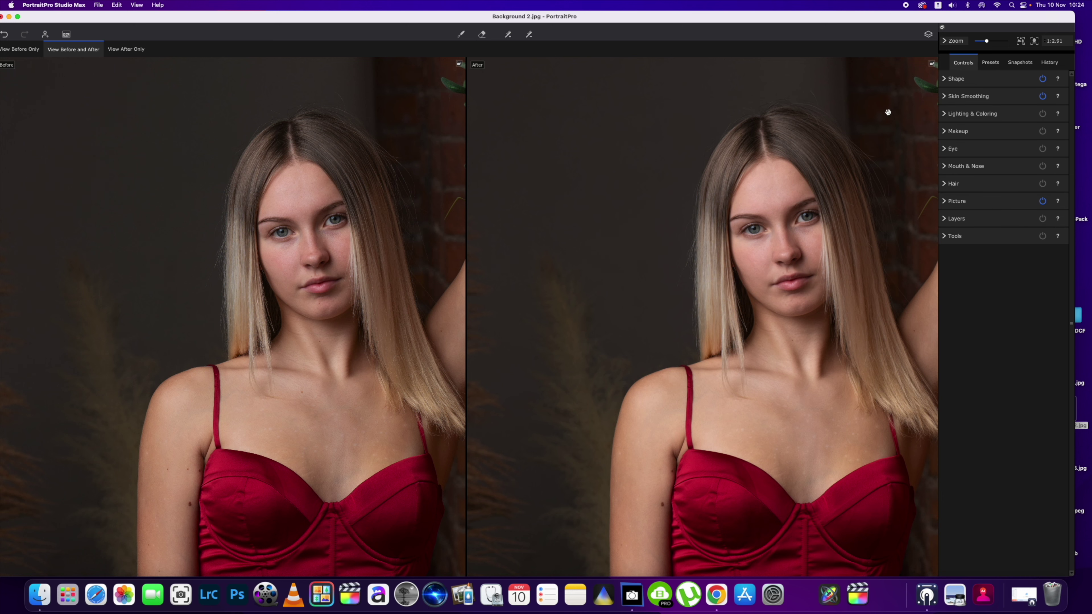
Set Clean Eyes to 59, enlarge the whitening area and brighten the irises to 22
click(943, 153)
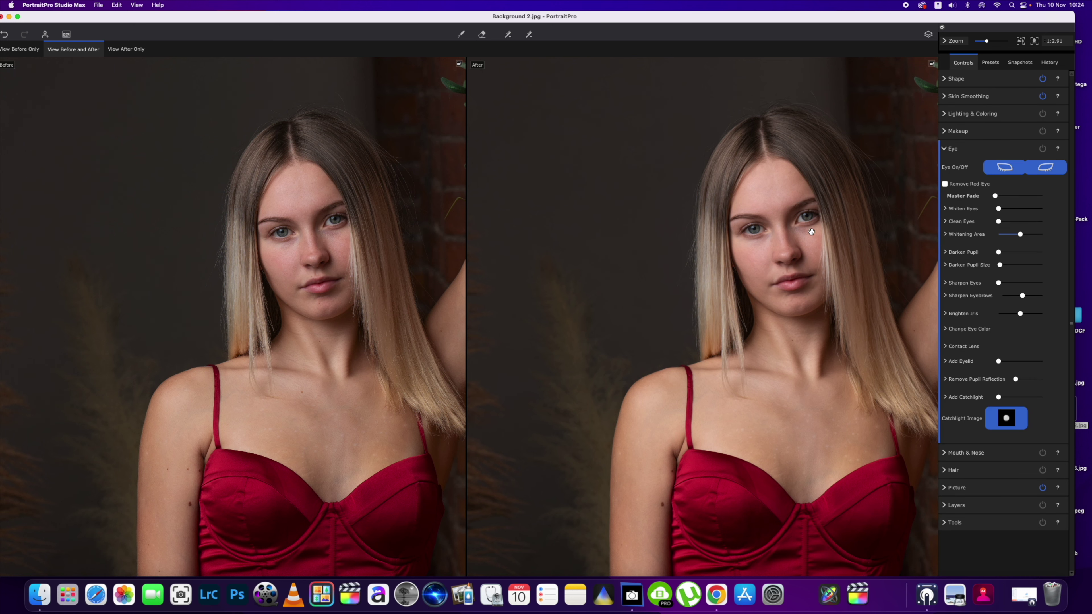
scroll(807, 220, up, 3)
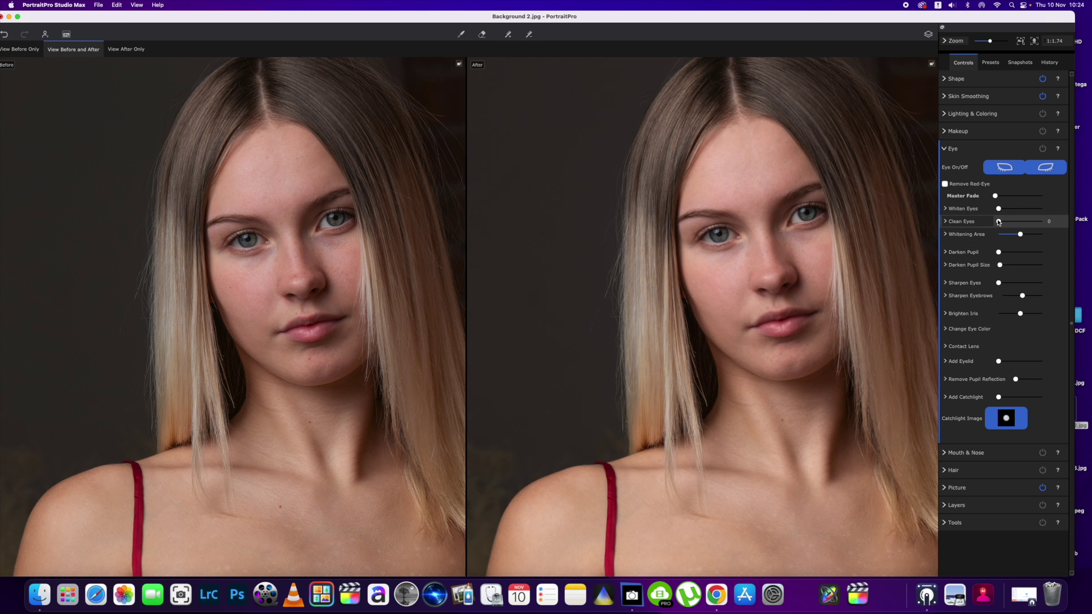
mouse_move(998, 222)
mouse_down()
mouse_move(1026, 227)
mouse_move(1001, 211)
mouse_up()
drag(1021, 236, 1027, 236)
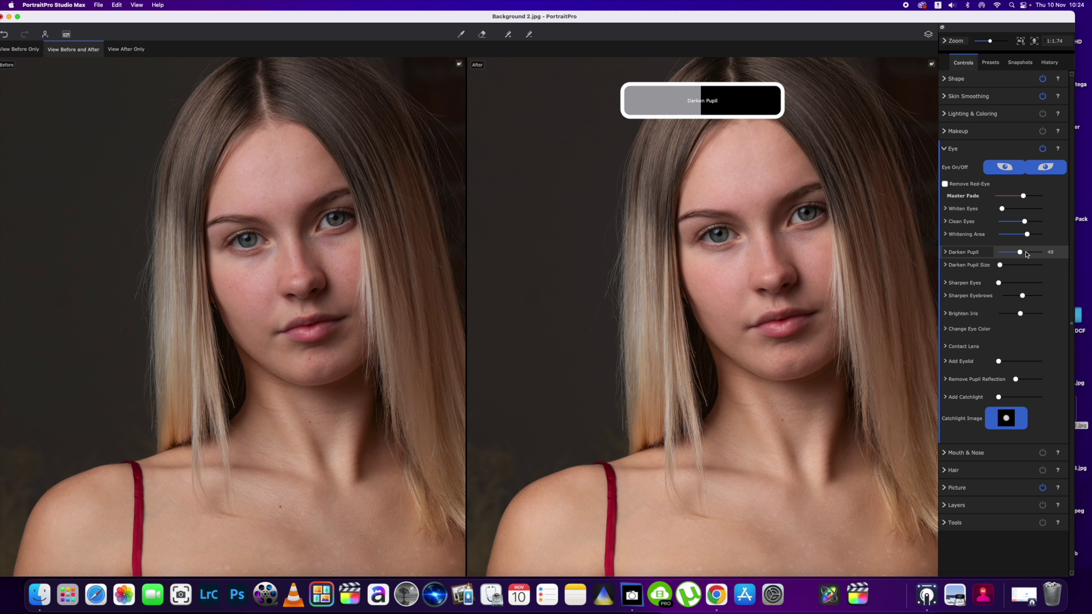
drag(1002, 267, 1029, 298)
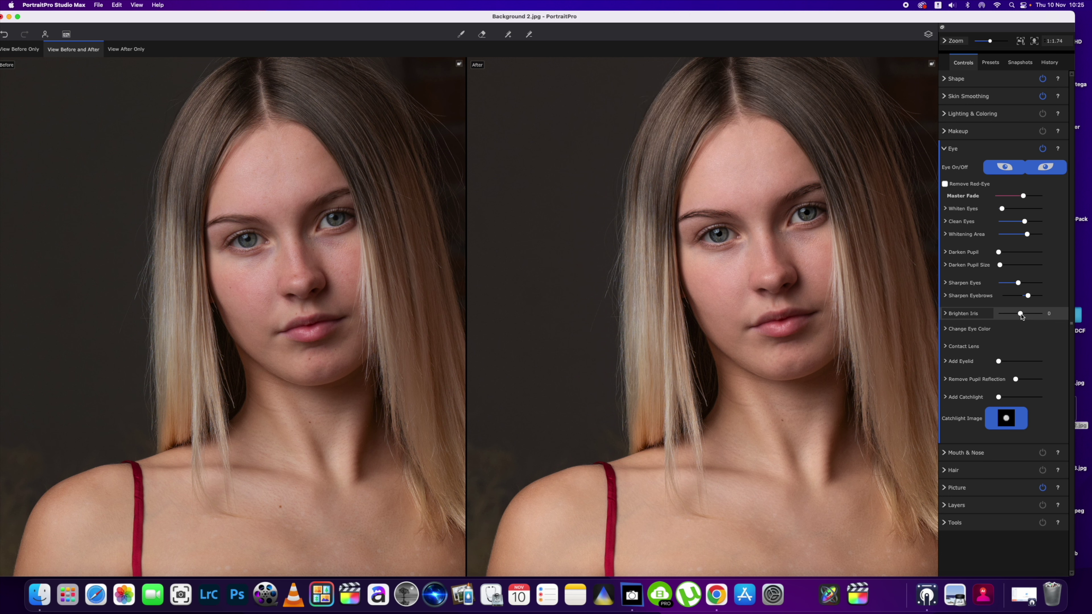
drag(1023, 318, 1027, 320)
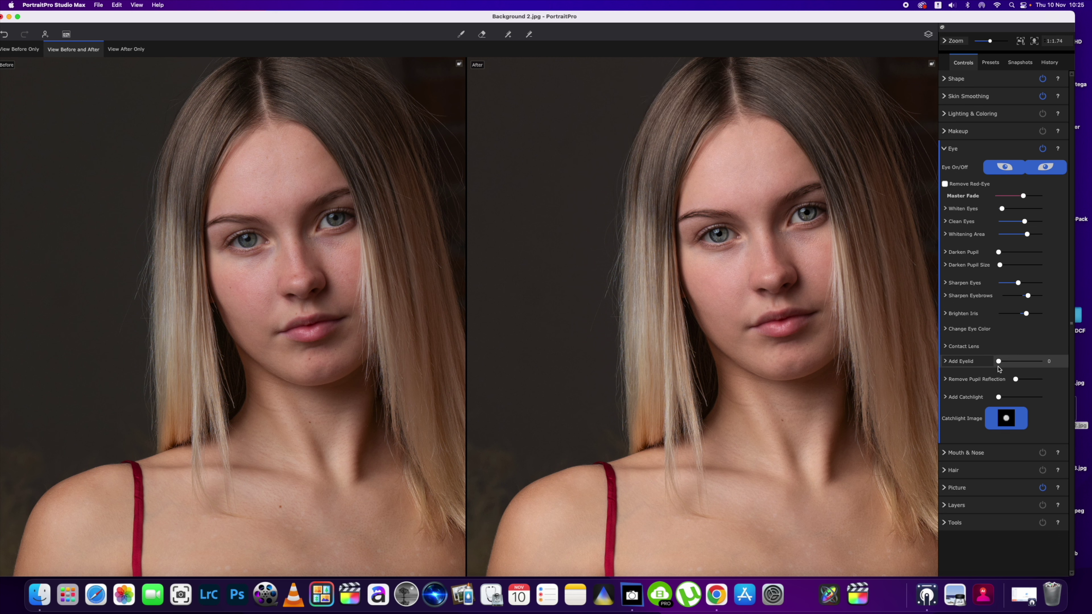
Raise the hair Fill Light to about 30, leaving the Eye and Hair sections collapsed
click(943, 148)
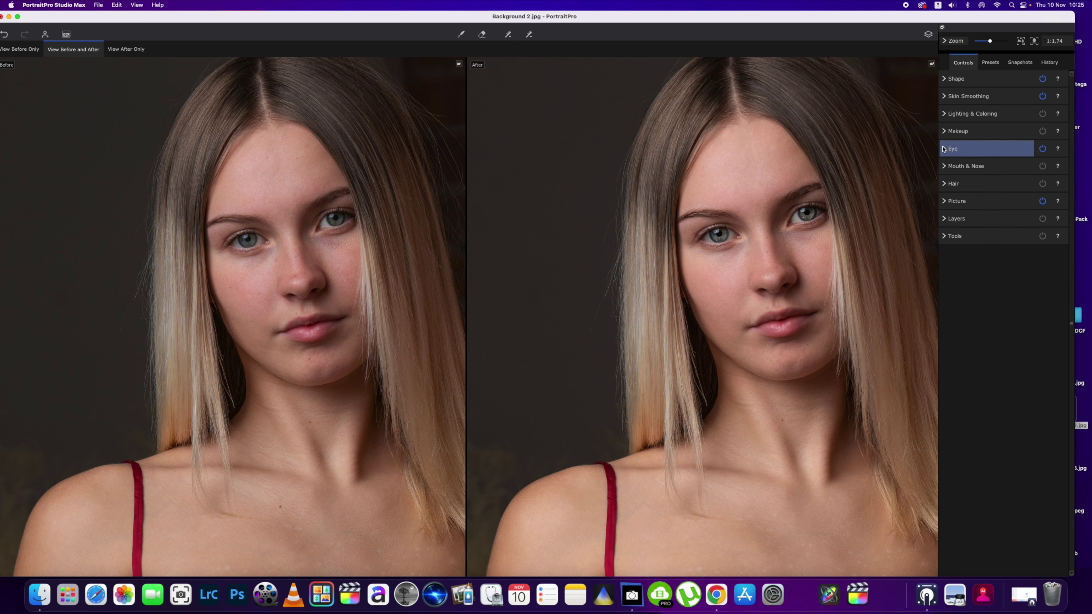
click(950, 184)
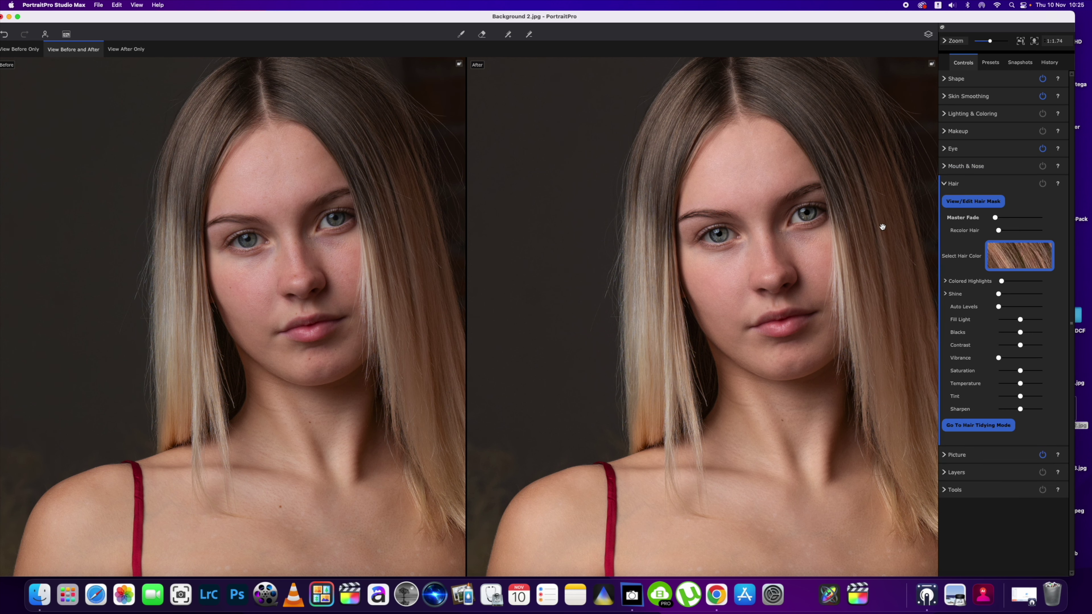
scroll(883, 227, down, 3)
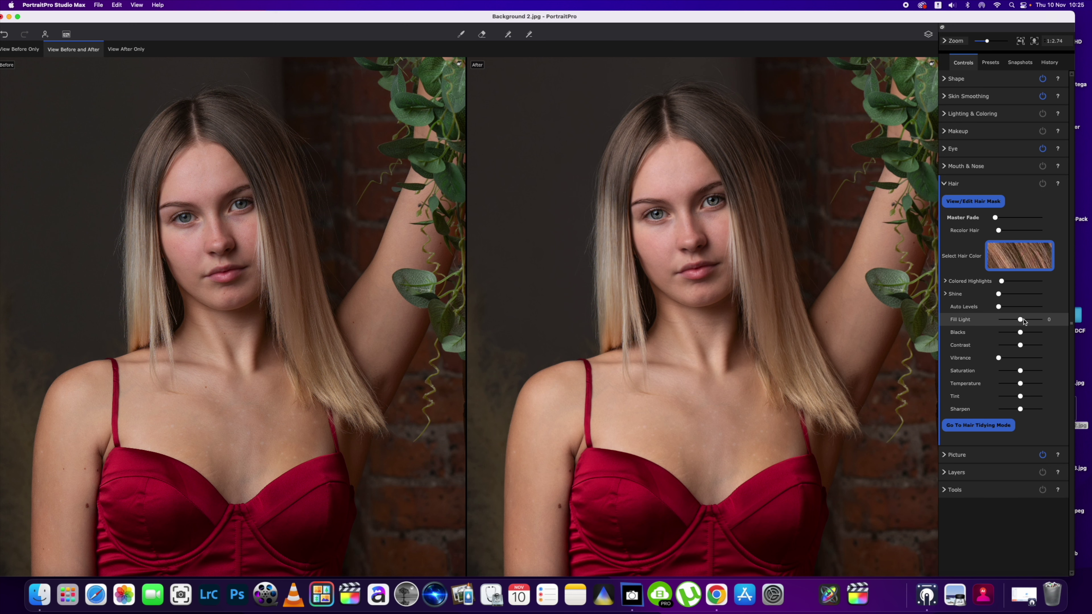
drag(1024, 322, 1027, 324)
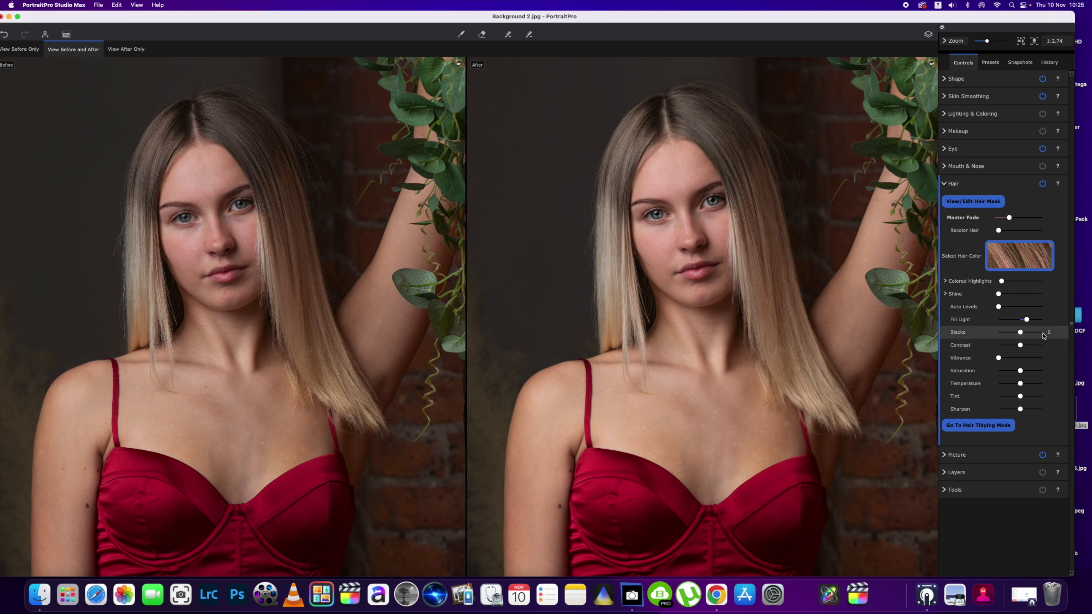
click(1051, 320)
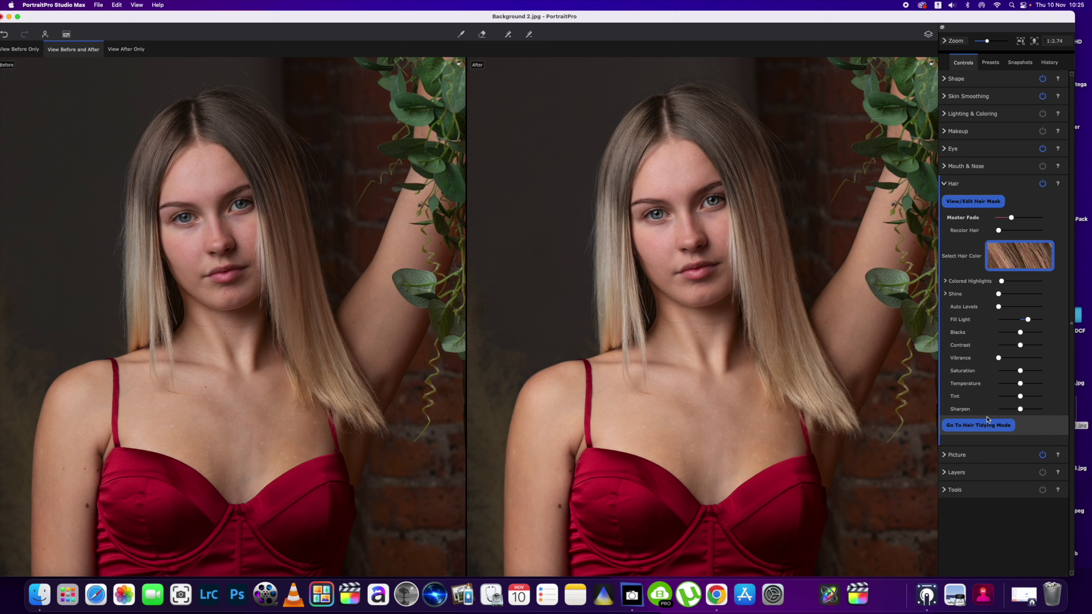
click(943, 185)
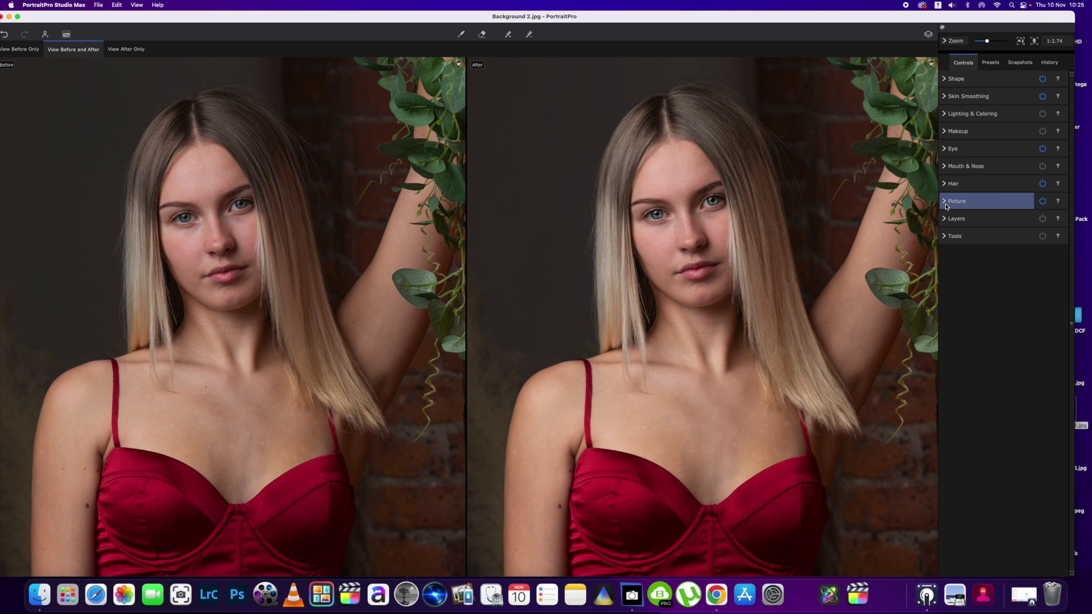
Set Moisten Lips to 81 and Lip Saturation to 68 in Mouth & Nose
click(946, 166)
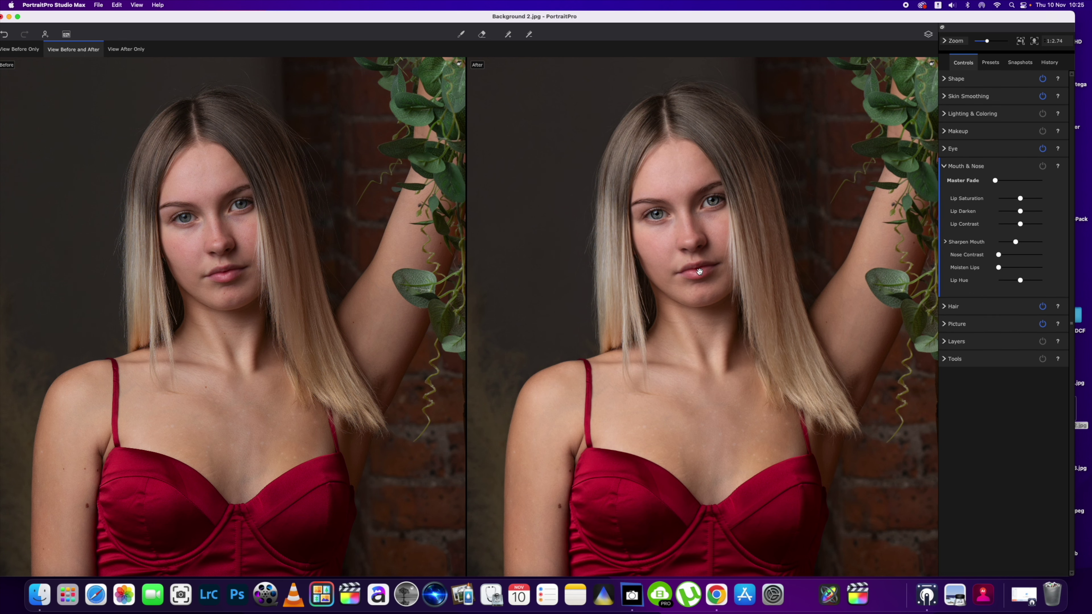
scroll(700, 271, up, 3)
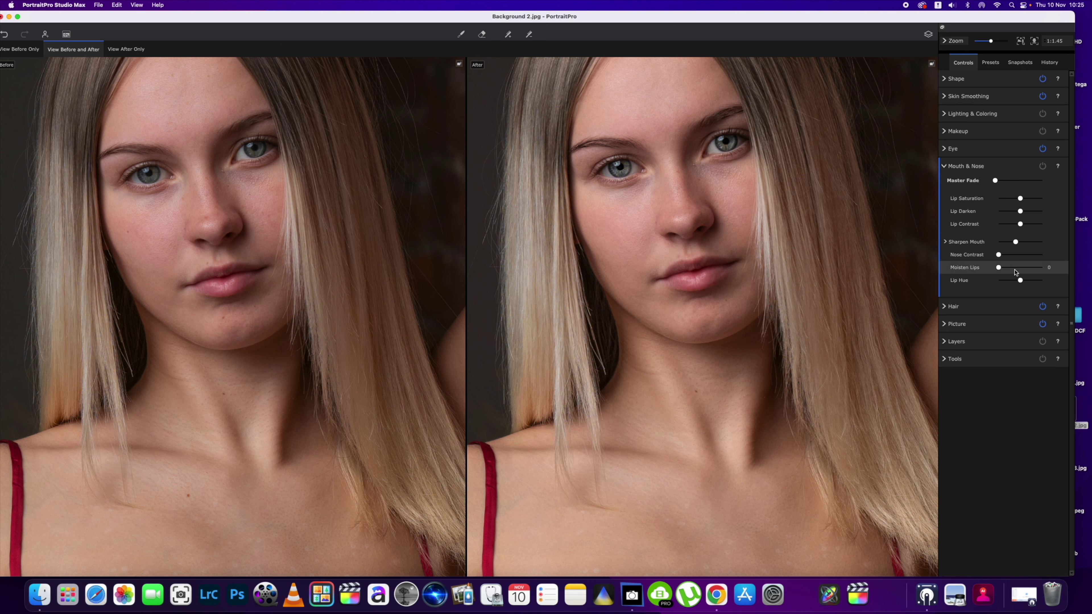
drag(999, 268, 1025, 269)
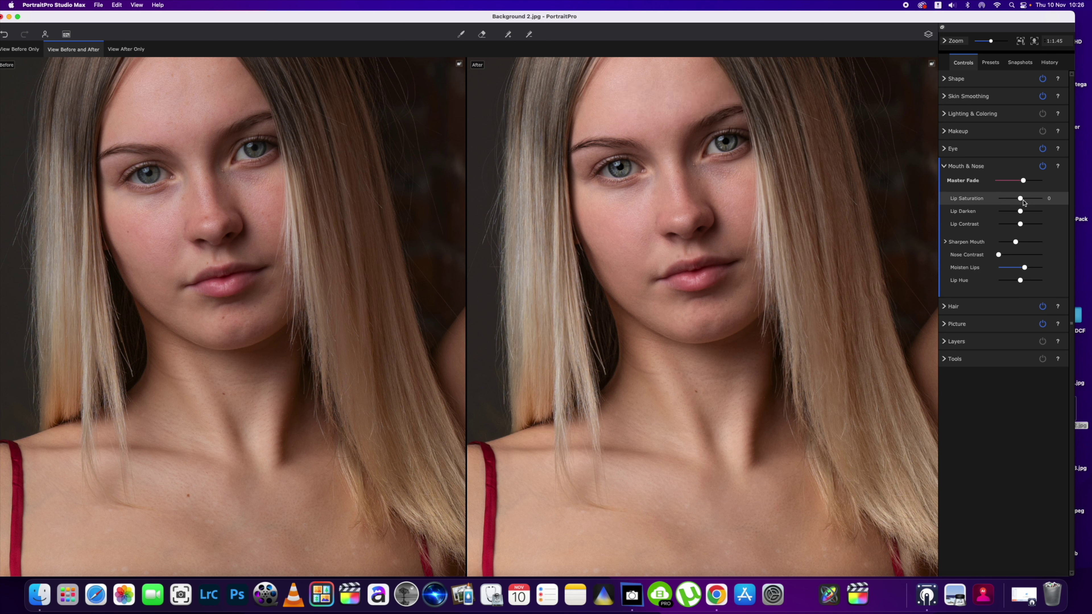
mouse_move(1030, 198)
mouse_down()
mouse_move(1019, 198)
mouse_move(1058, 204)
mouse_move(1030, 206)
mouse_up()
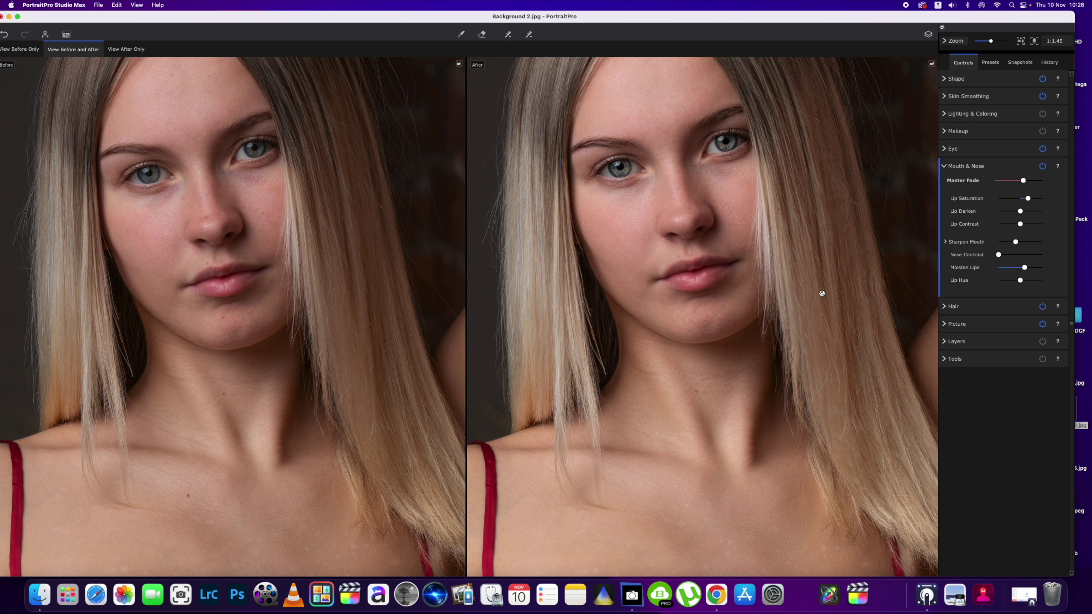
scroll(821, 294, down, 6)
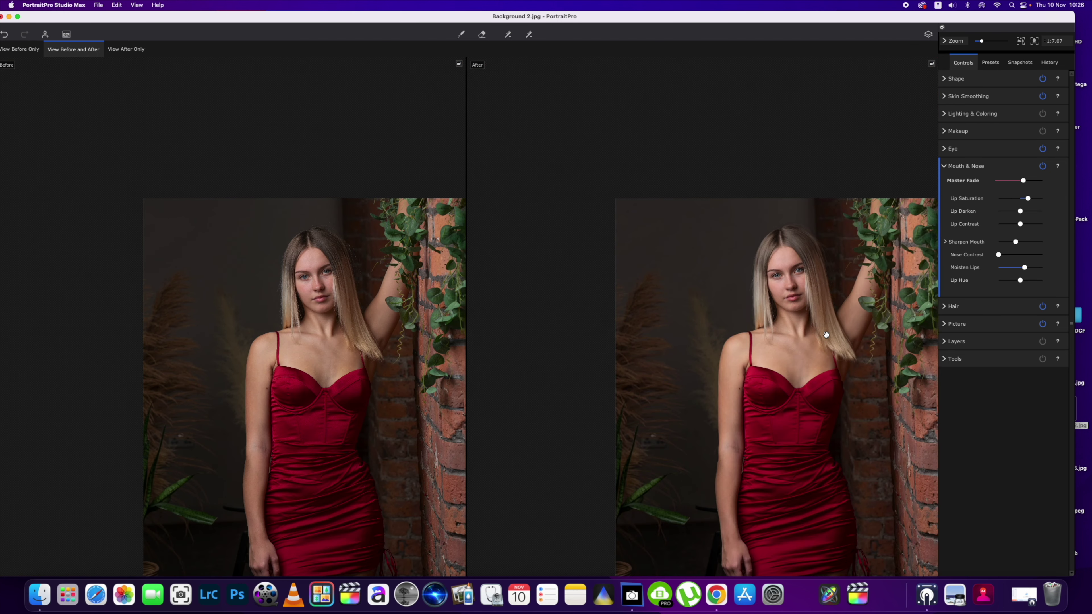
scroll(826, 334, up, 3)
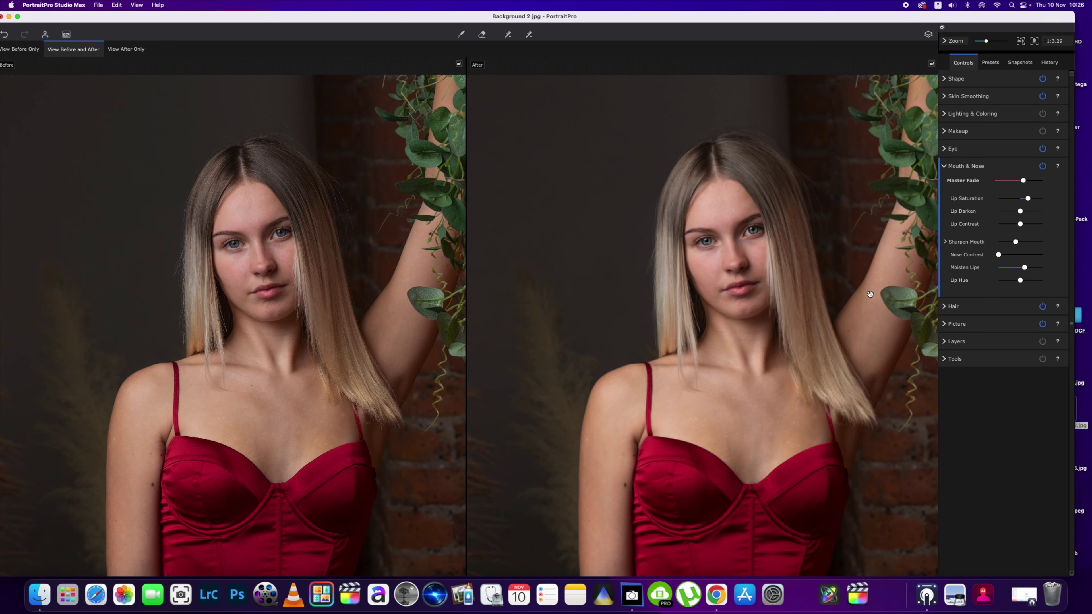
click(944, 165)
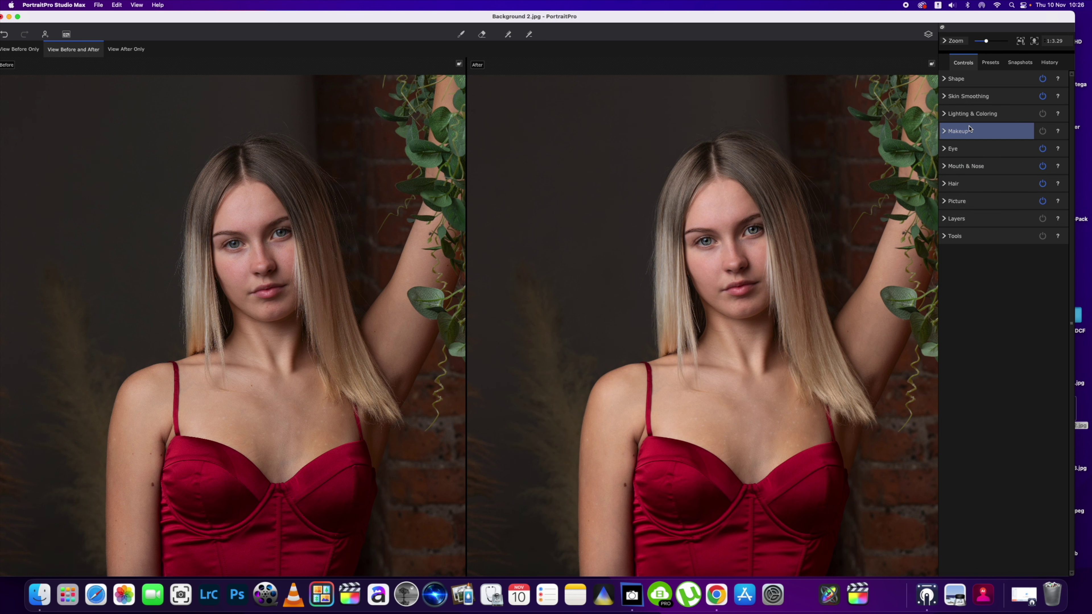
Add Mascara 47 and Eyeliner 39, and raise Lower Liner Opacity to 77
click(950, 131)
scroll(810, 239, up, 3)
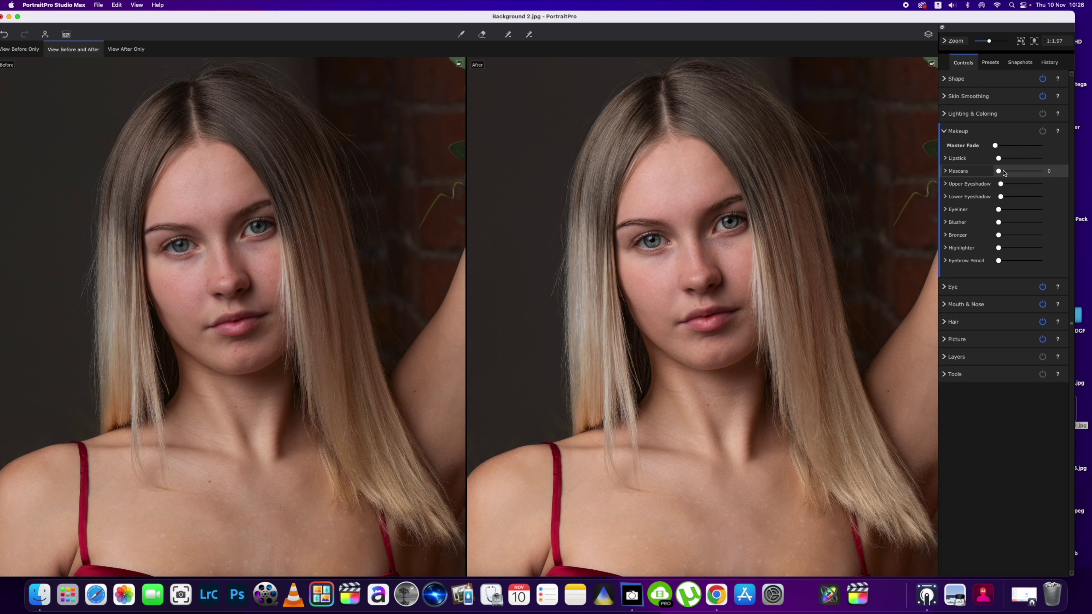
drag(1003, 172, 1027, 175)
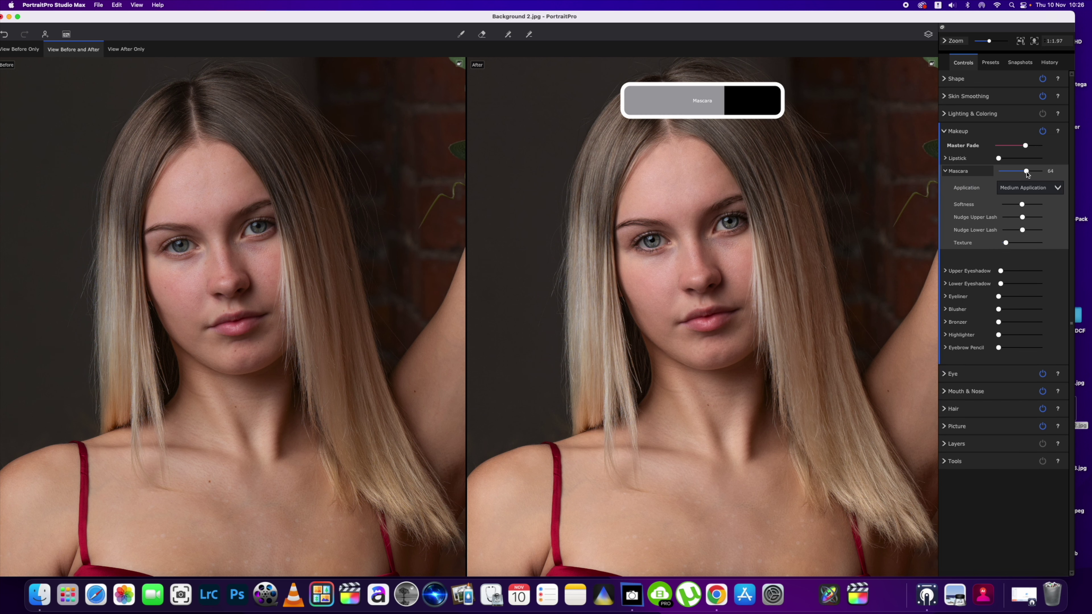
drag(999, 297, 1016, 298)
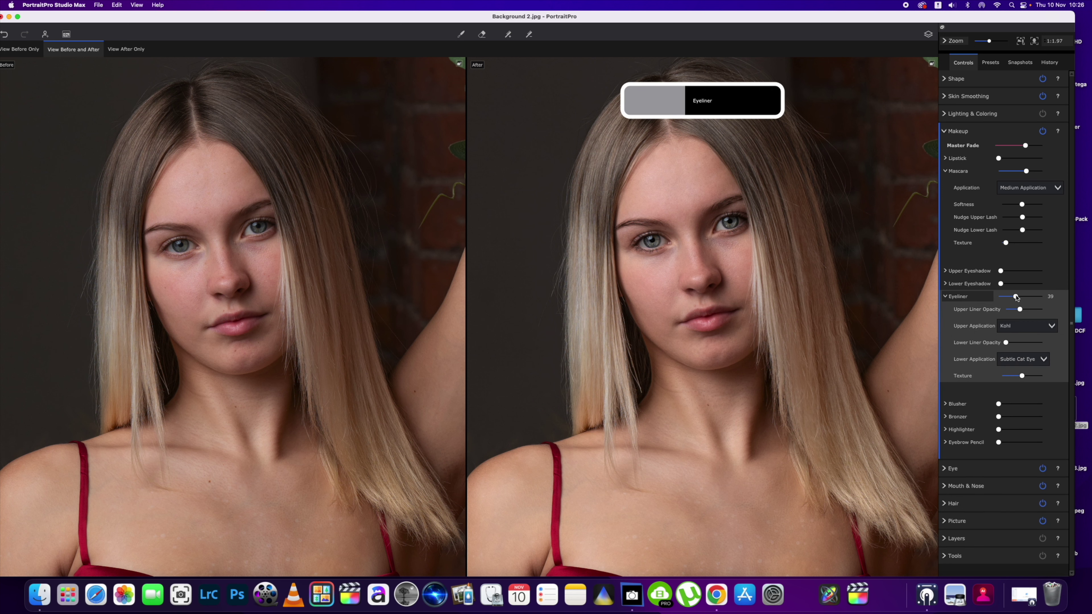
mouse_move(1006, 342)
mouse_down()
mouse_move(1035, 343)
mouse_move(1023, 345)
mouse_up()
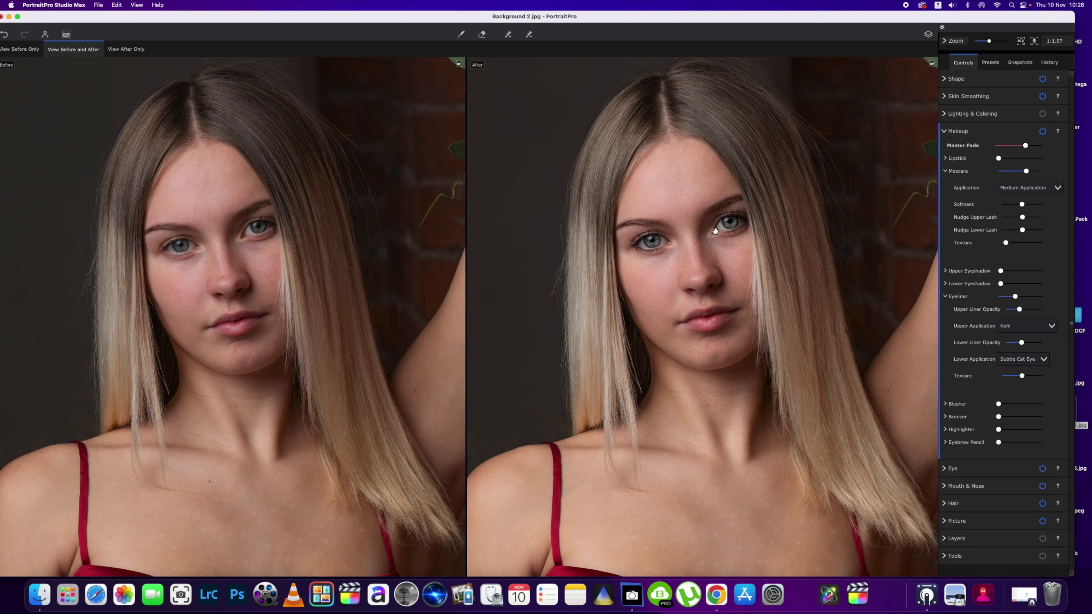
Split eye widening into left and right and widen the right eye slightly more
click(950, 132)
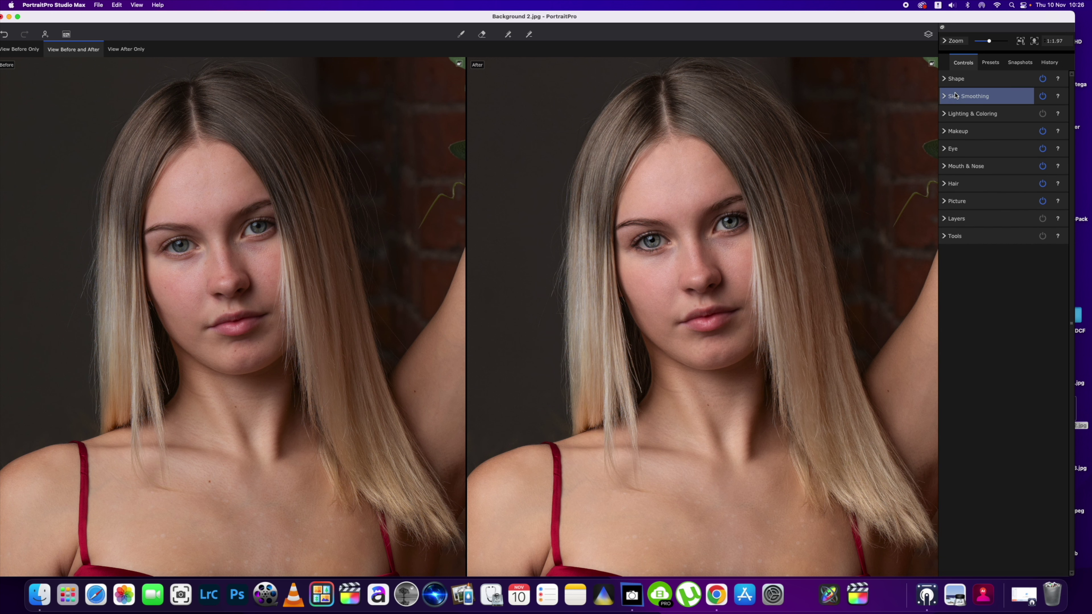
click(945, 78)
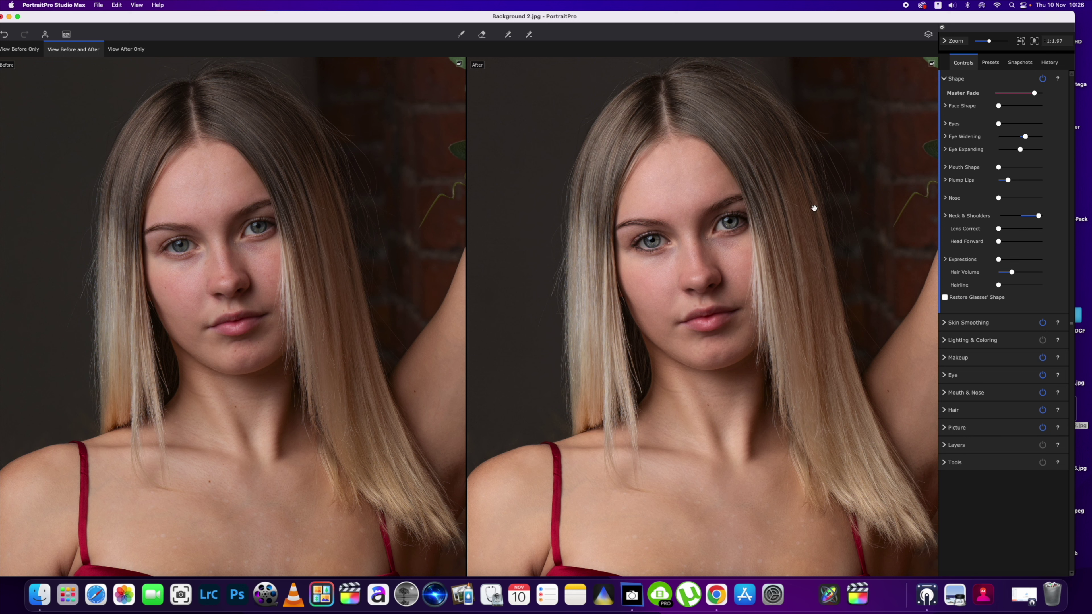
click(973, 137)
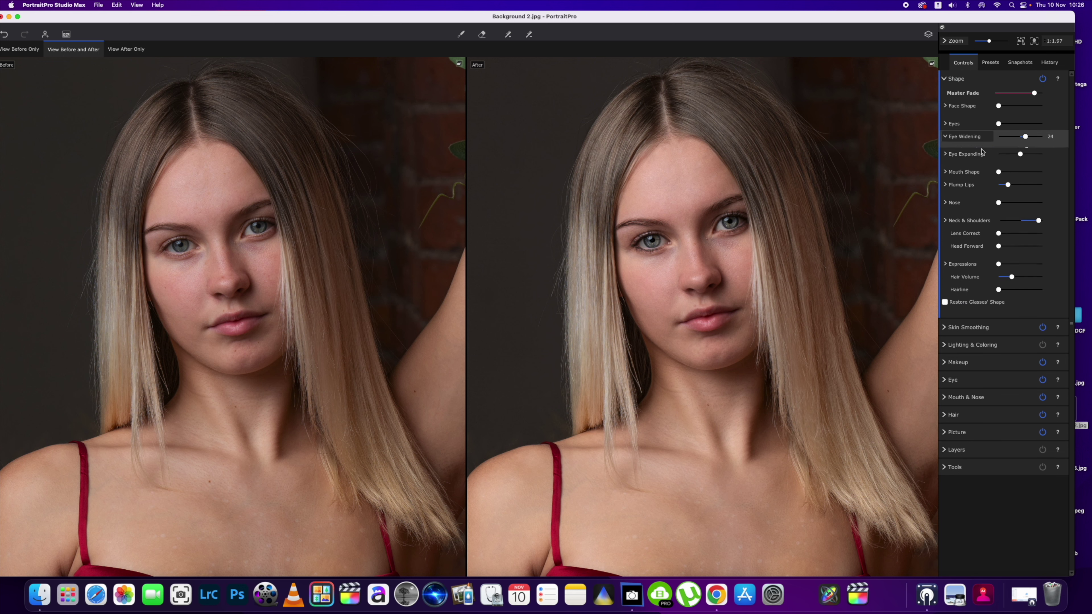
drag(1026, 163, 1031, 163)
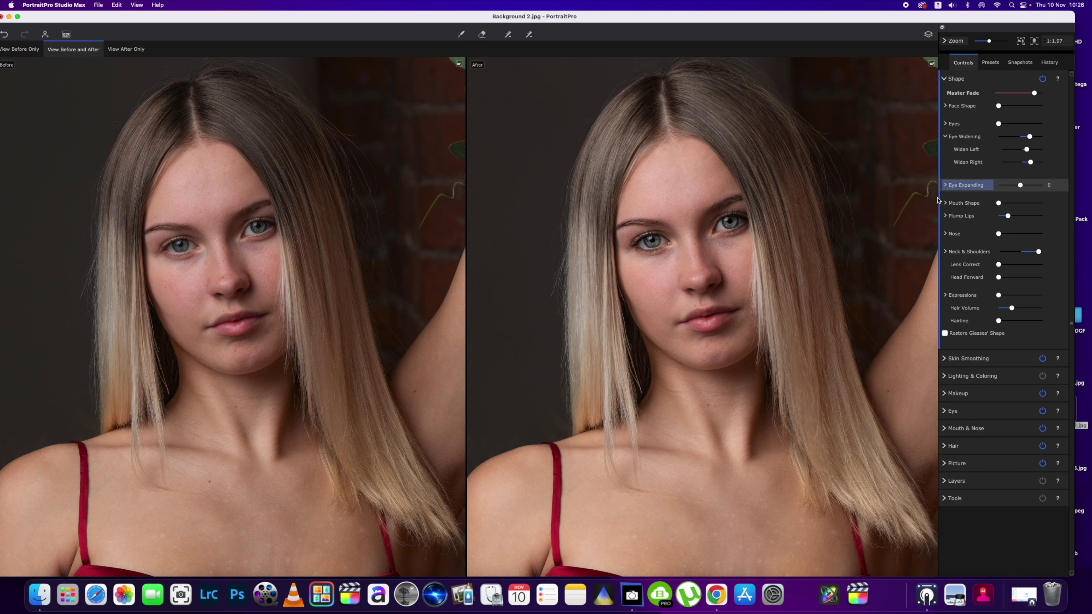
Expand and re-collapse Skin Smoothing so every Controls section is closed
scroll(833, 240, down, 3)
scroll(833, 240, up, 2)
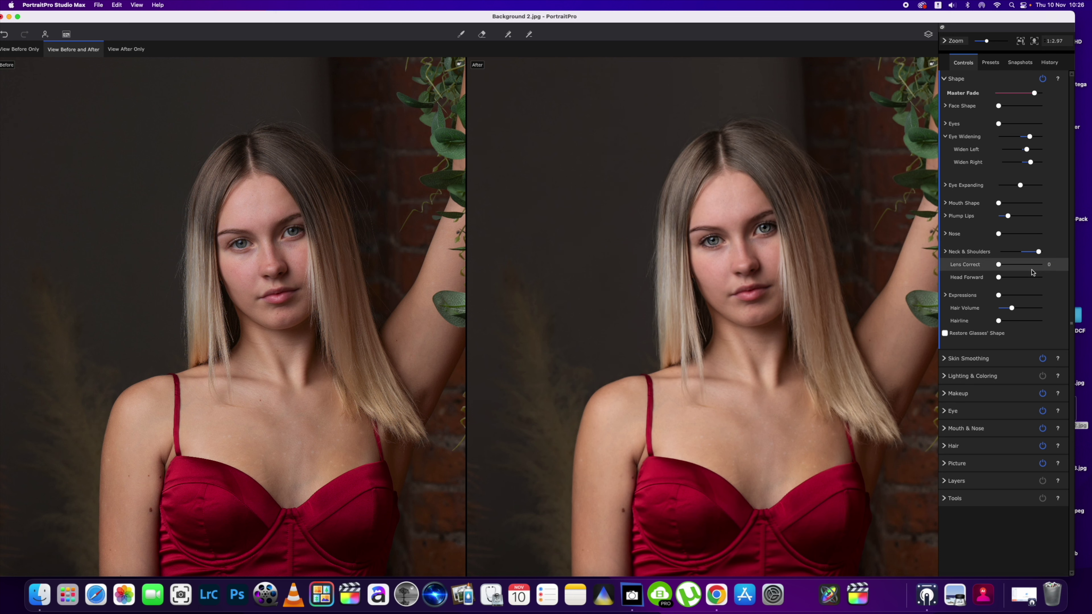
click(955, 359)
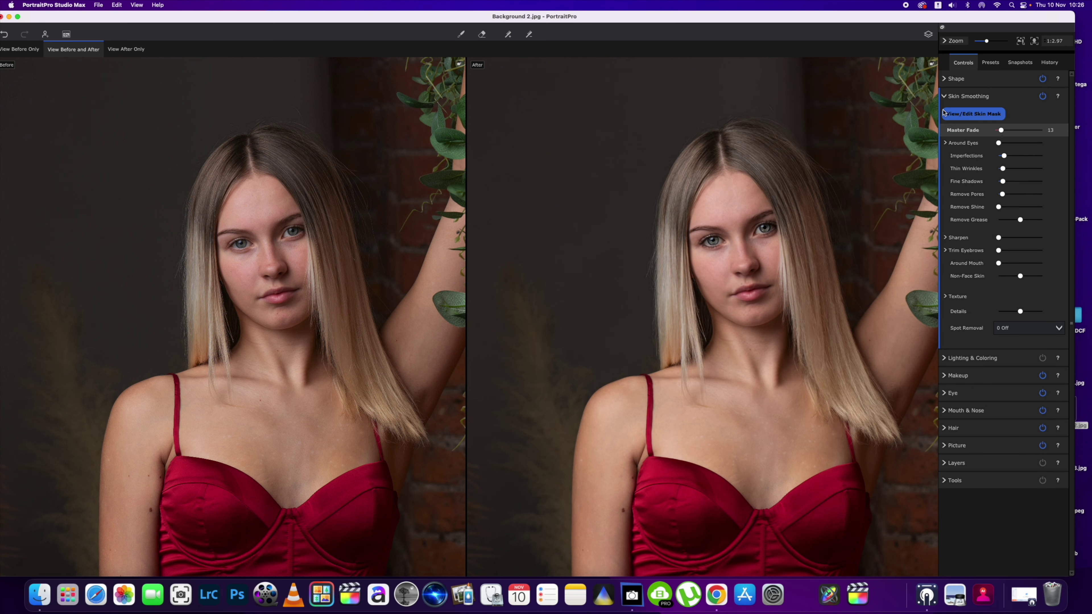
click(944, 97)
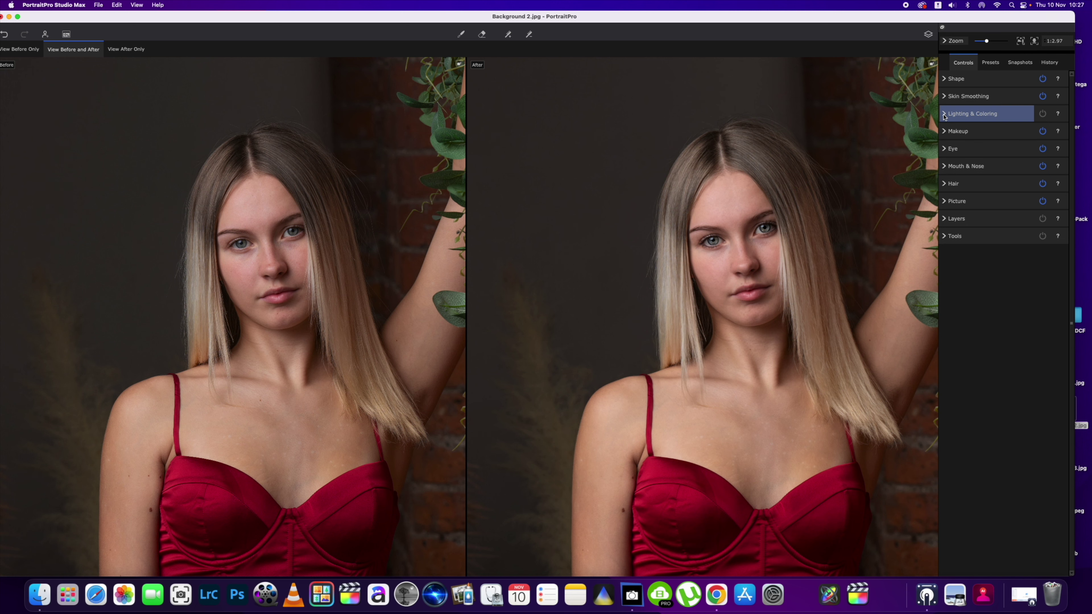
Add facial Modeling light of 66 in Lighting & Coloring
click(944, 115)
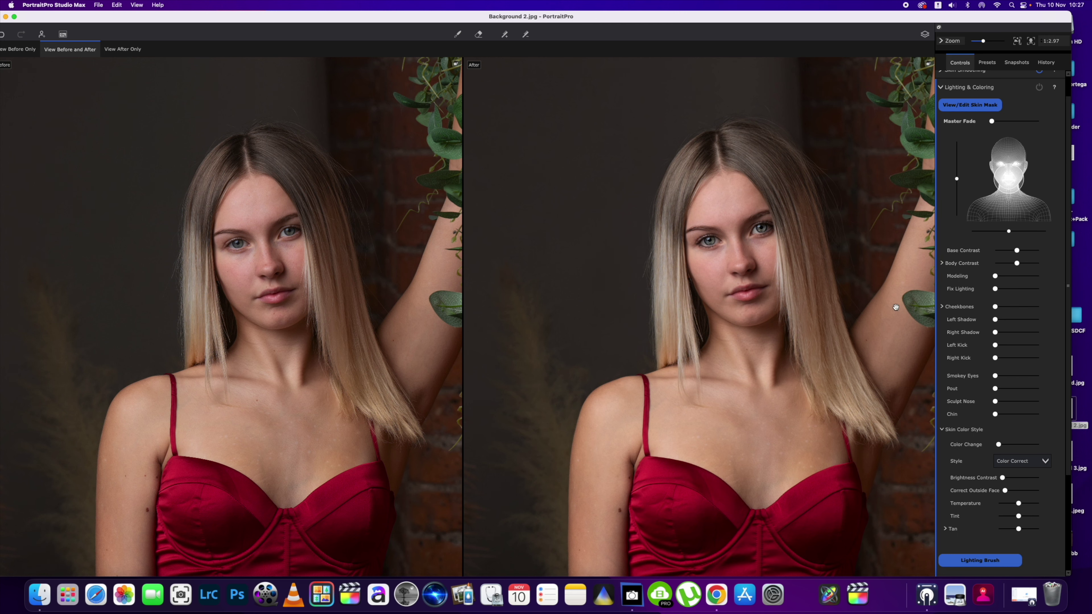
scroll(920, 394, down, 2)
scroll(819, 381, down, 3)
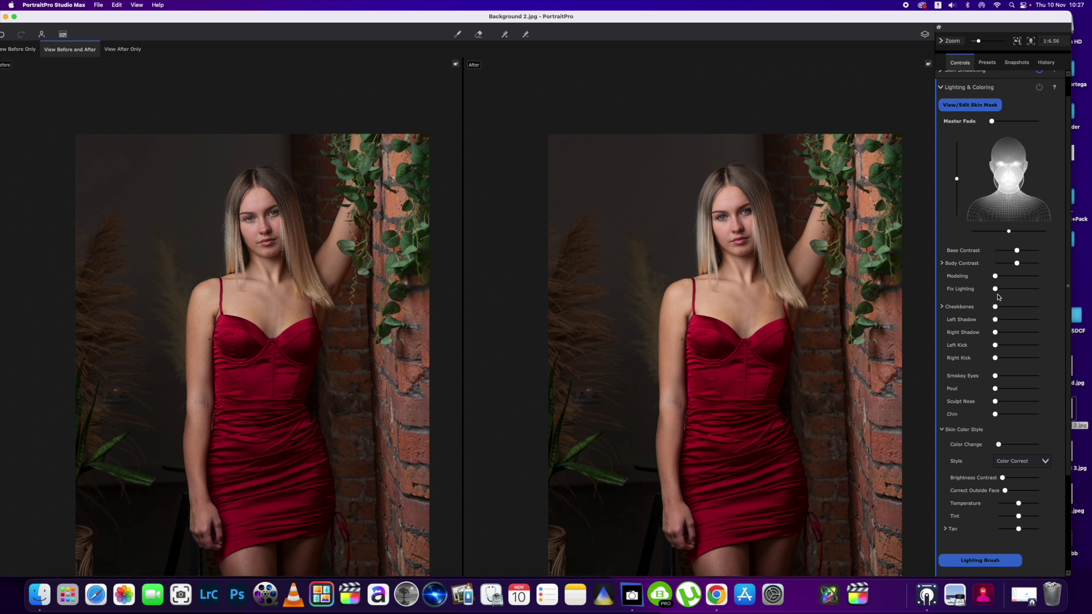
drag(996, 276, 1021, 277)
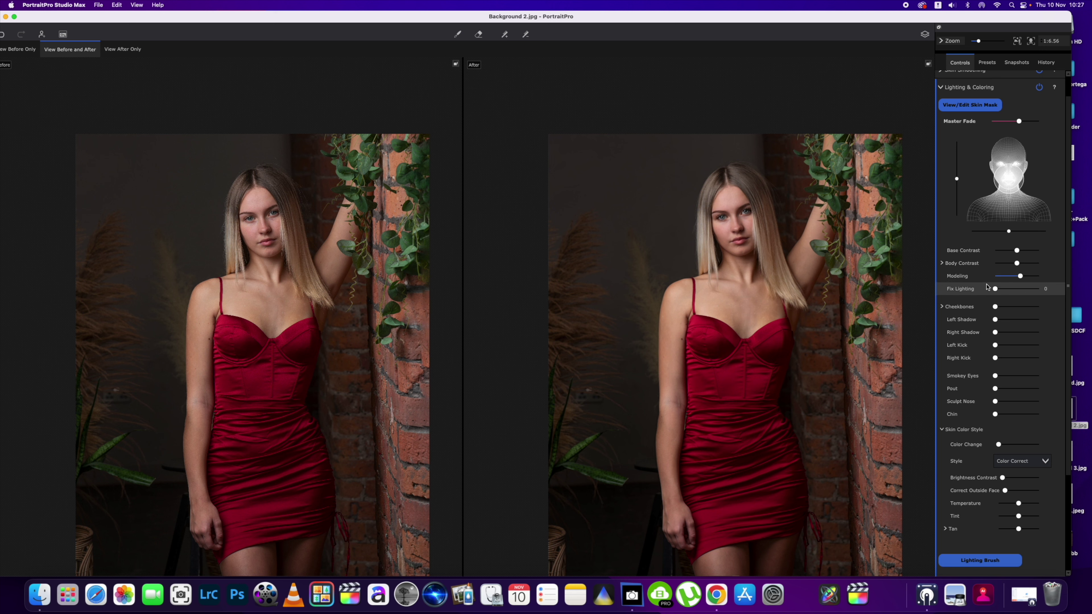
drag(1020, 276, 1006, 278)
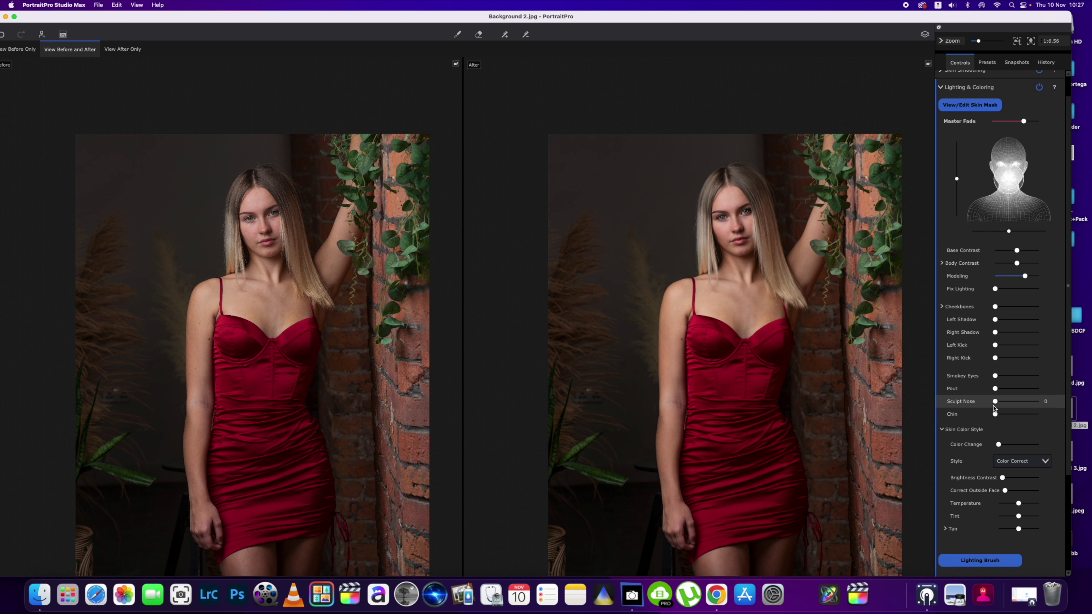
Sculpt the nose to about 55 and add a slight shadow on the left of the face
drag(996, 403, 1013, 402)
click(1019, 402)
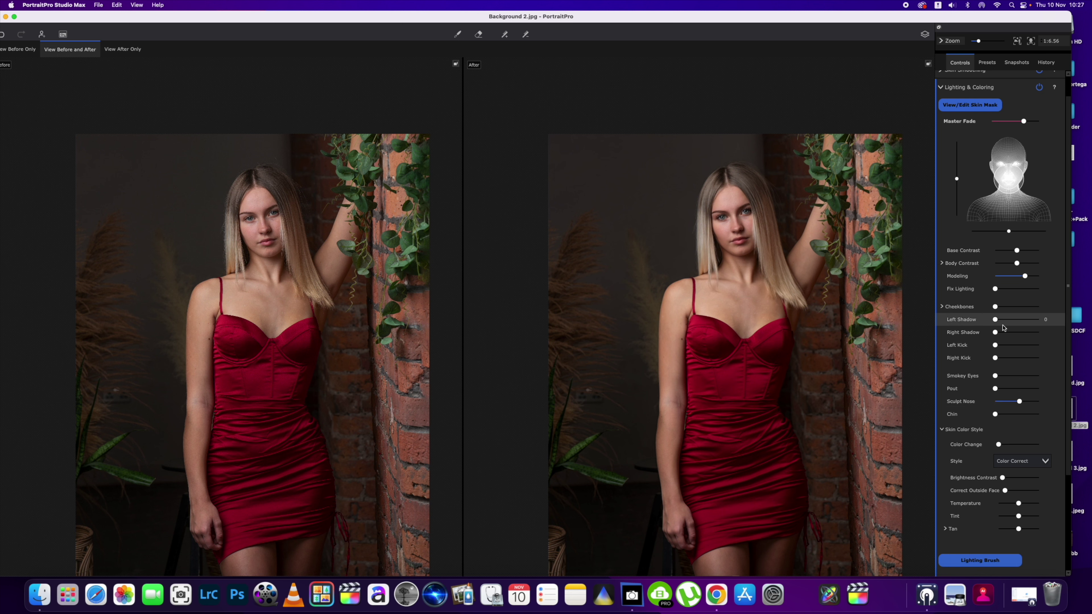
drag(996, 320, 1008, 340)
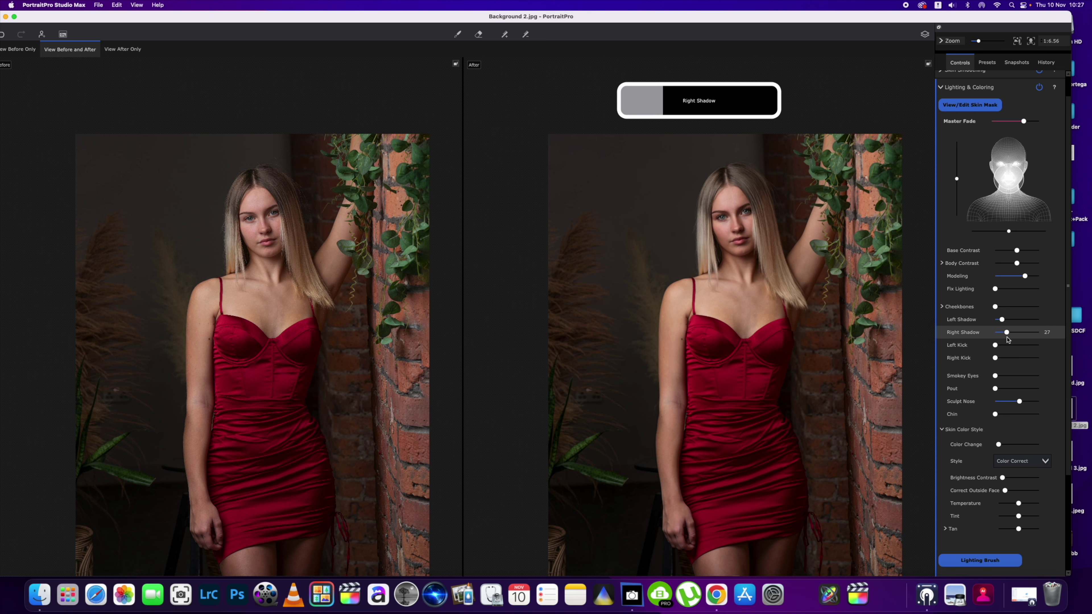
scroll(743, 222, up, 3)
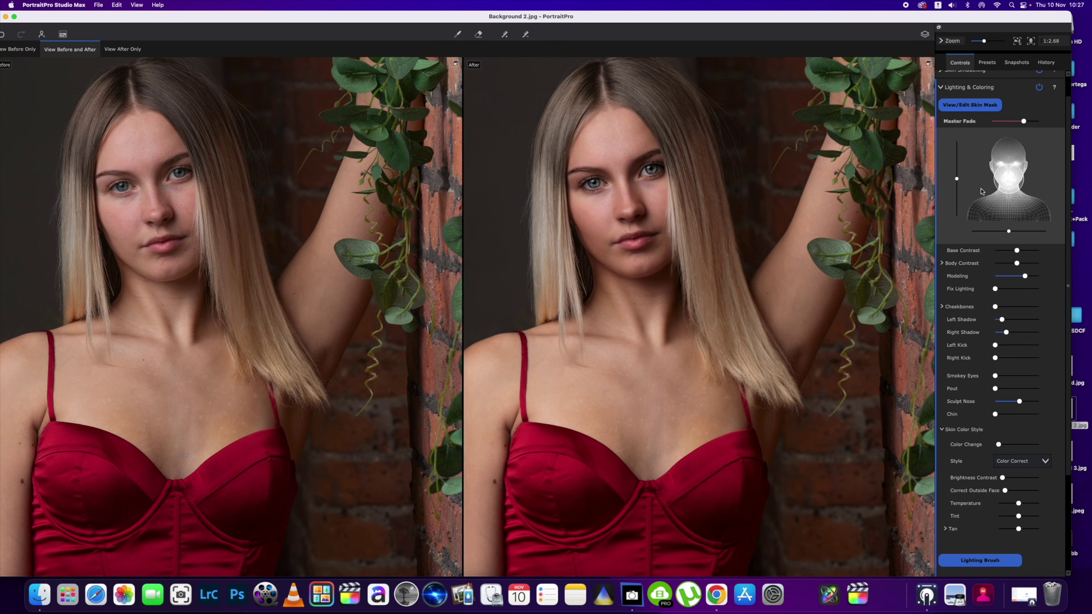
Lower Sharpen Eyes in the Eye section from 48 to about 21
click(940, 87)
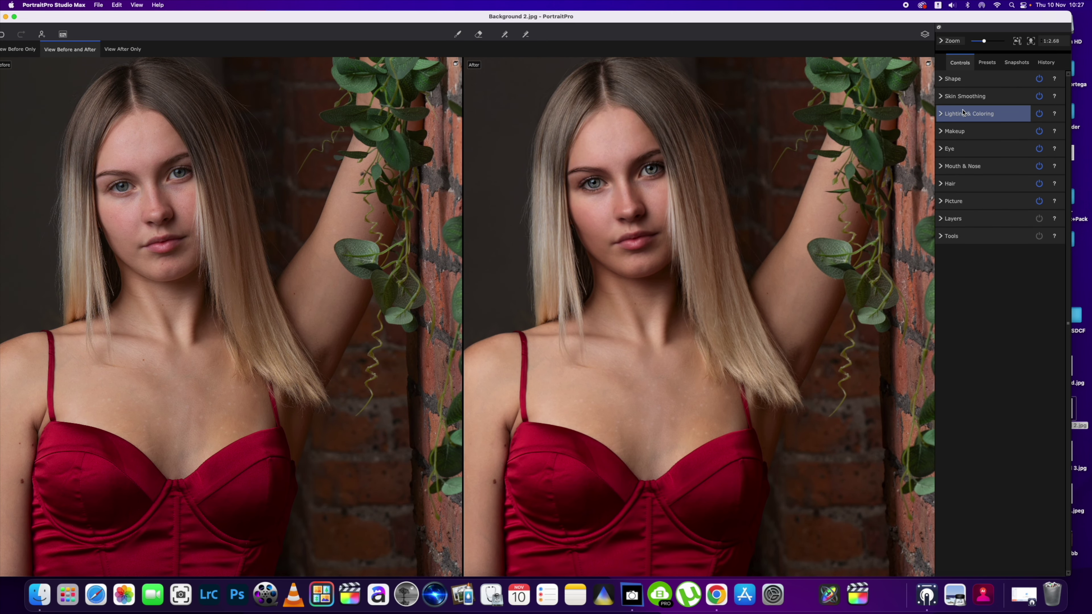
click(959, 148)
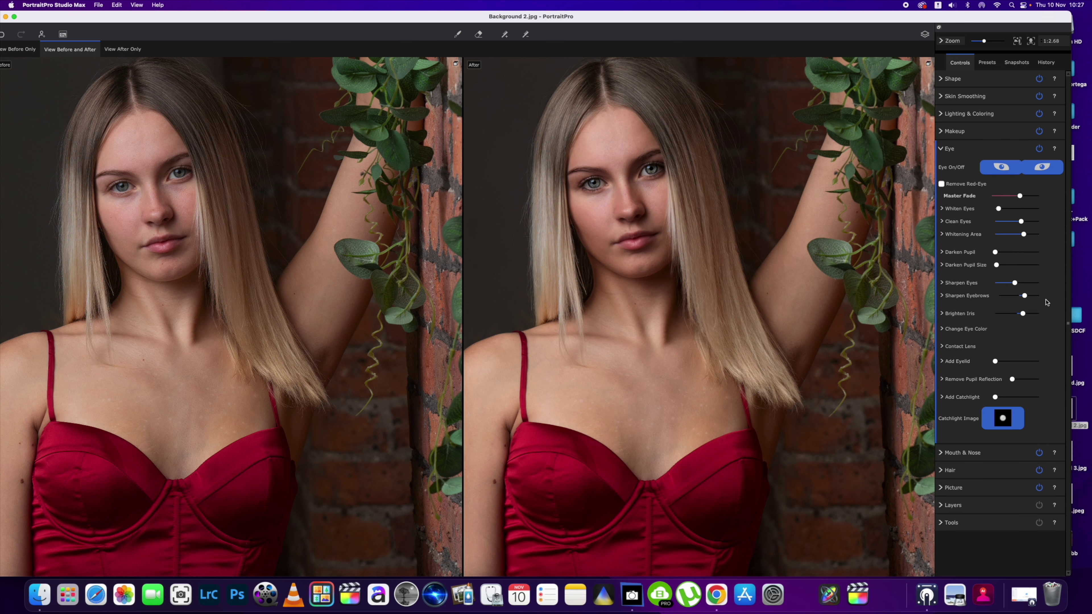
click(1016, 283)
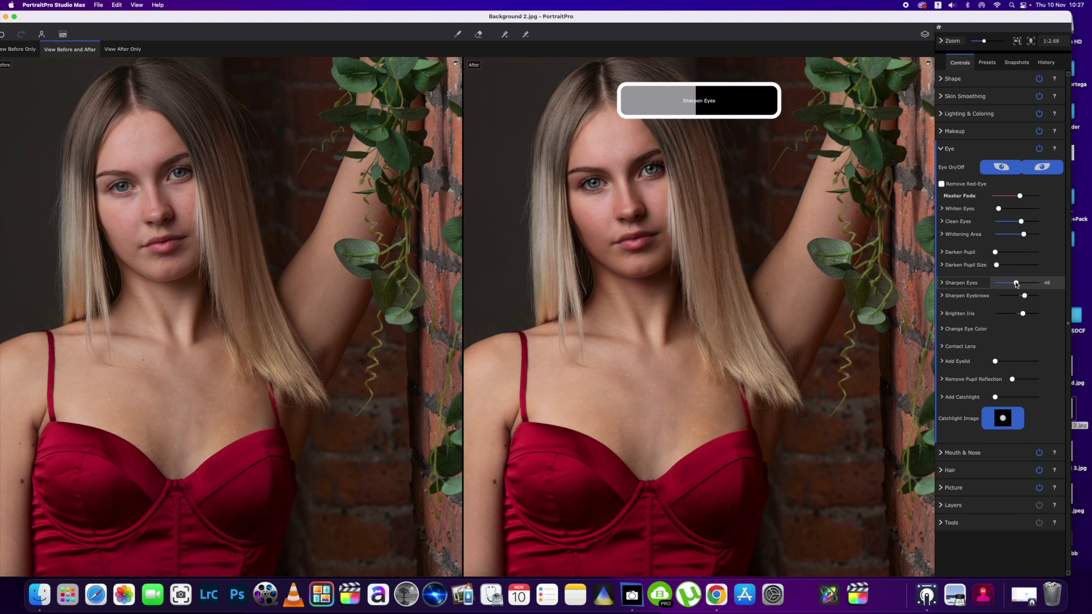
drag(1016, 284, 1008, 285)
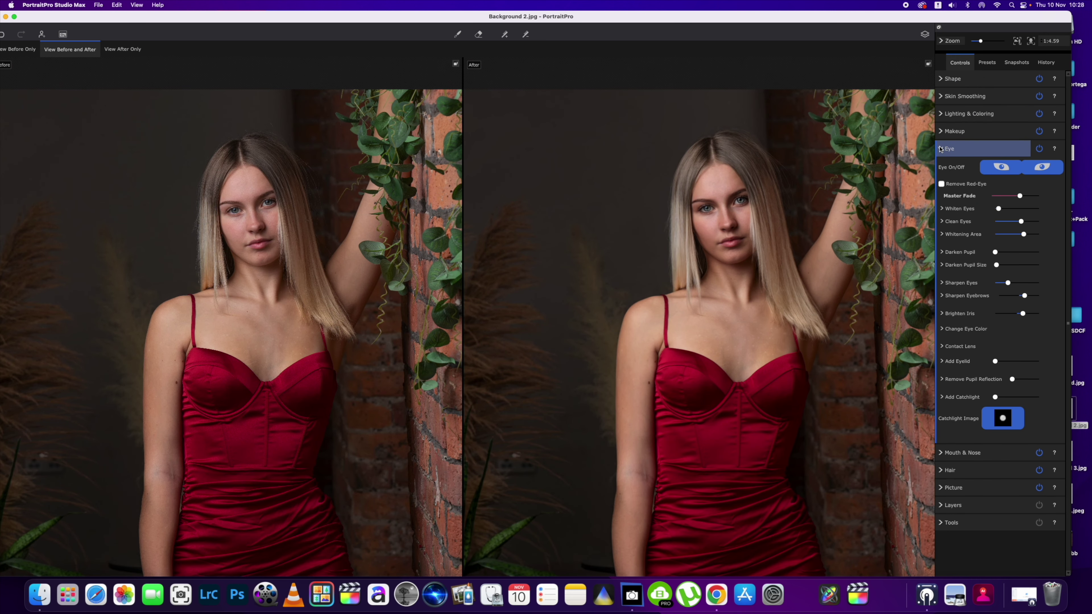
Lower facial Modeling from 67 to 42 and nose sculpting to about 42
click(940, 149)
scroll(941, 119, down, 2)
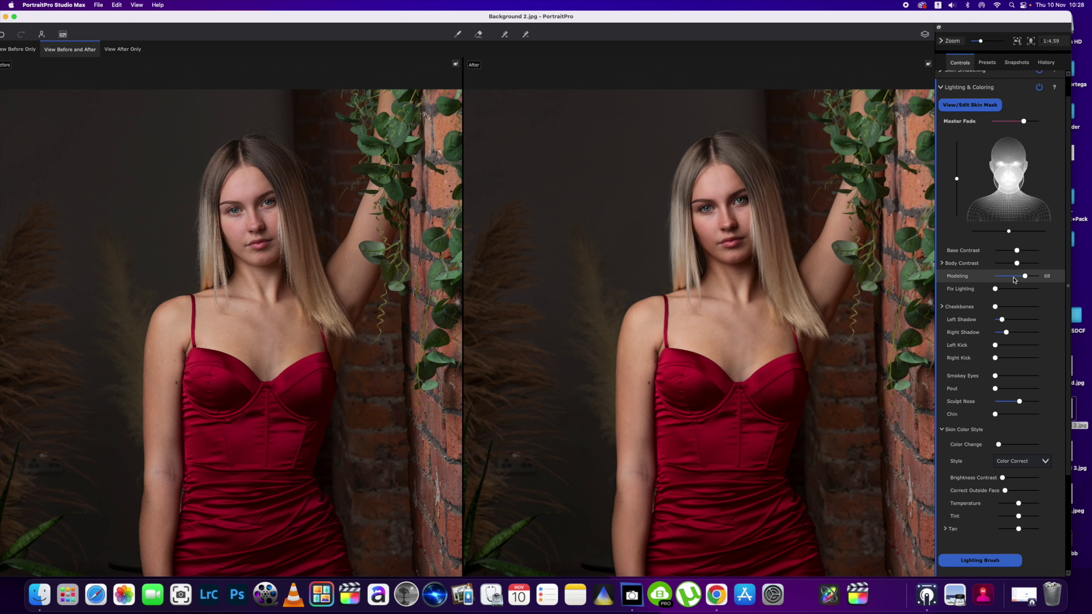
click(1024, 278)
drag(1024, 278, 1014, 278)
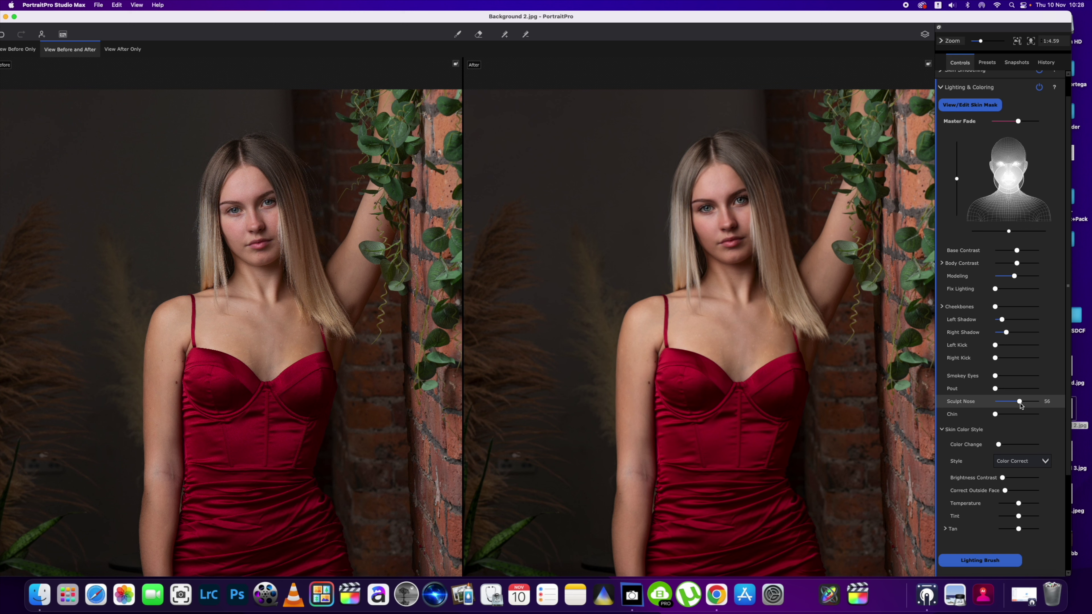
drag(1018, 402, 1013, 402)
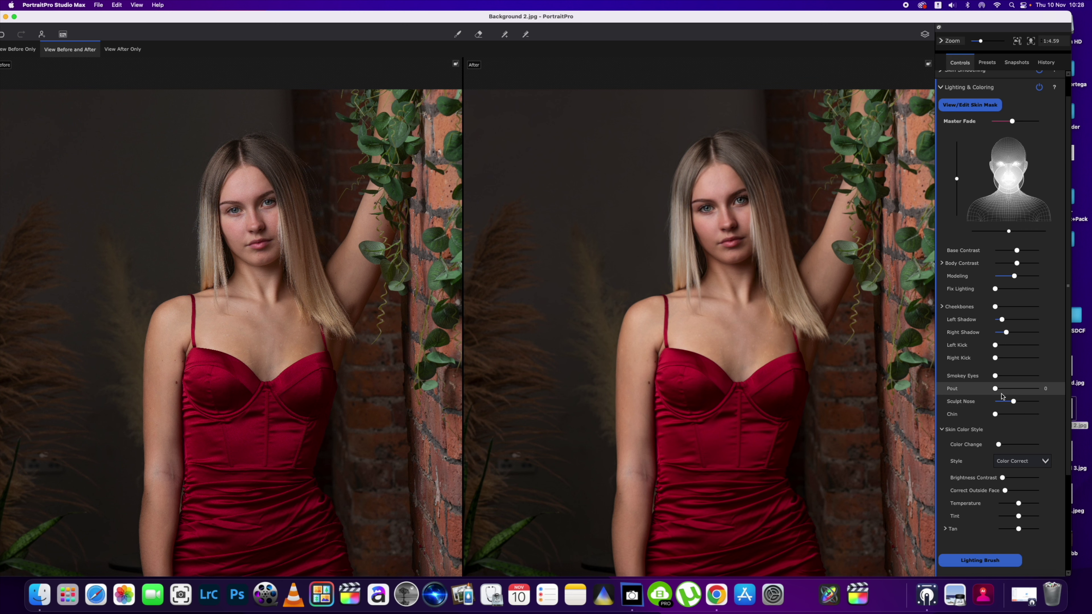
Add a pout of 33, adjust the right-side shadow, and shift the face light slightly left and up
mouse_move(997, 389)
mouse_down()
mouse_move(1021, 389)
mouse_move(1010, 389)
mouse_up()
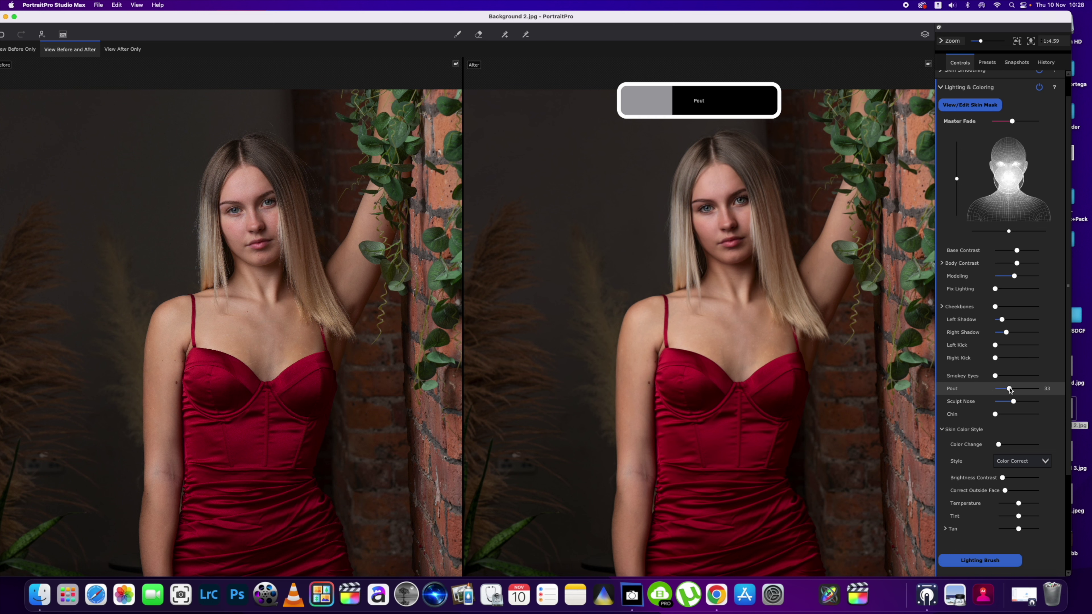
mouse_move(1009, 335)
mouse_down()
mouse_move(997, 335)
mouse_move(1015, 320)
mouse_move(1002, 333)
mouse_up()
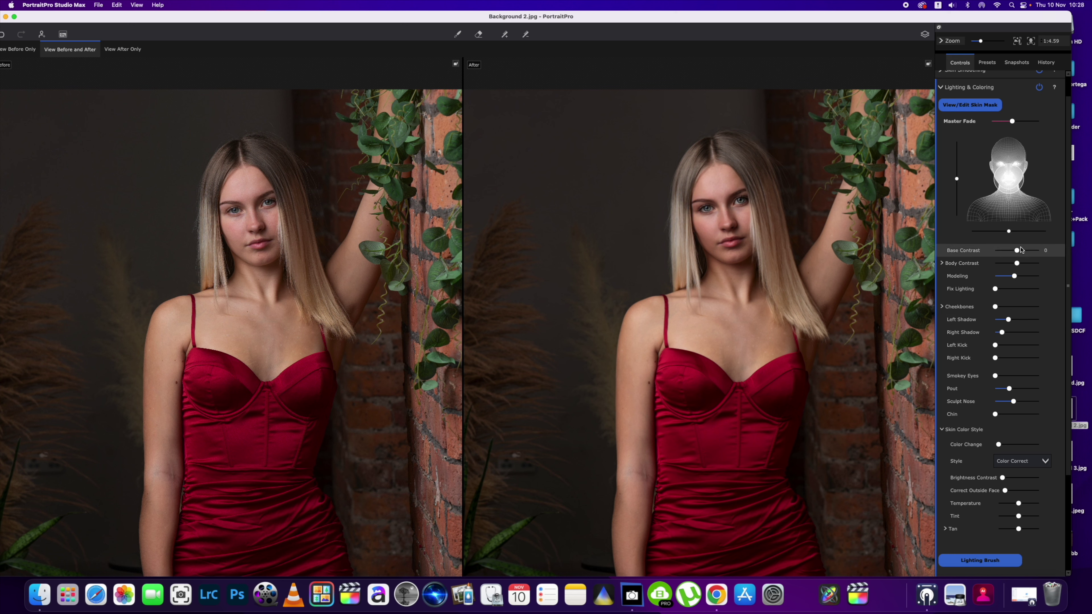
mouse_move(1009, 178)
mouse_down()
mouse_move(1020, 176)
mouse_move(1002, 175)
mouse_move(987, 155)
mouse_move(1005, 162)
mouse_up()
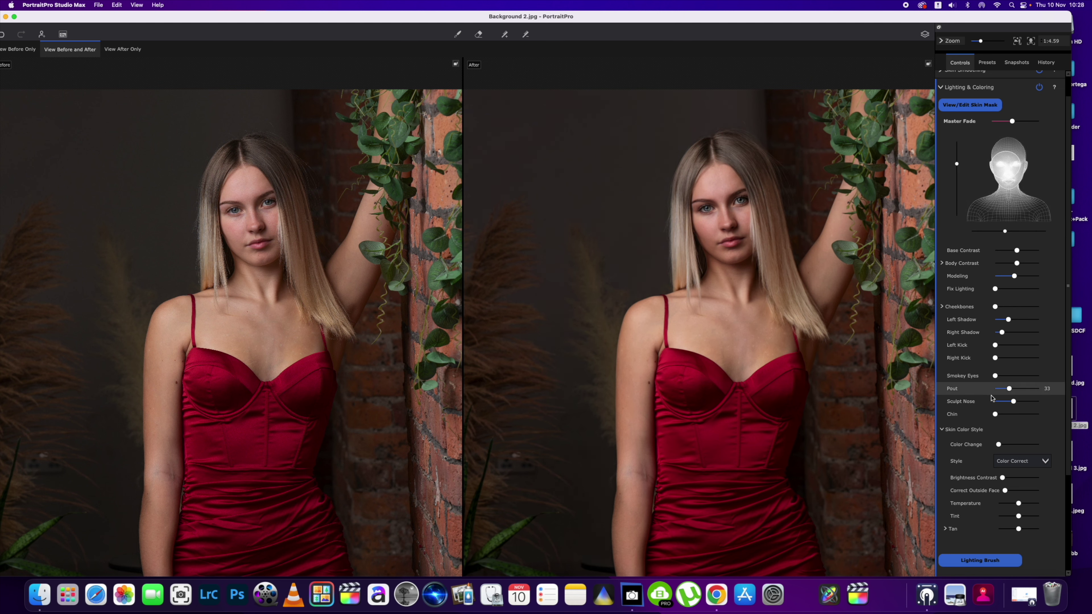
Expand the Picture adjustments and edit the Saturation value, nudging it slightly positive
scroll(1012, 420, down, 3)
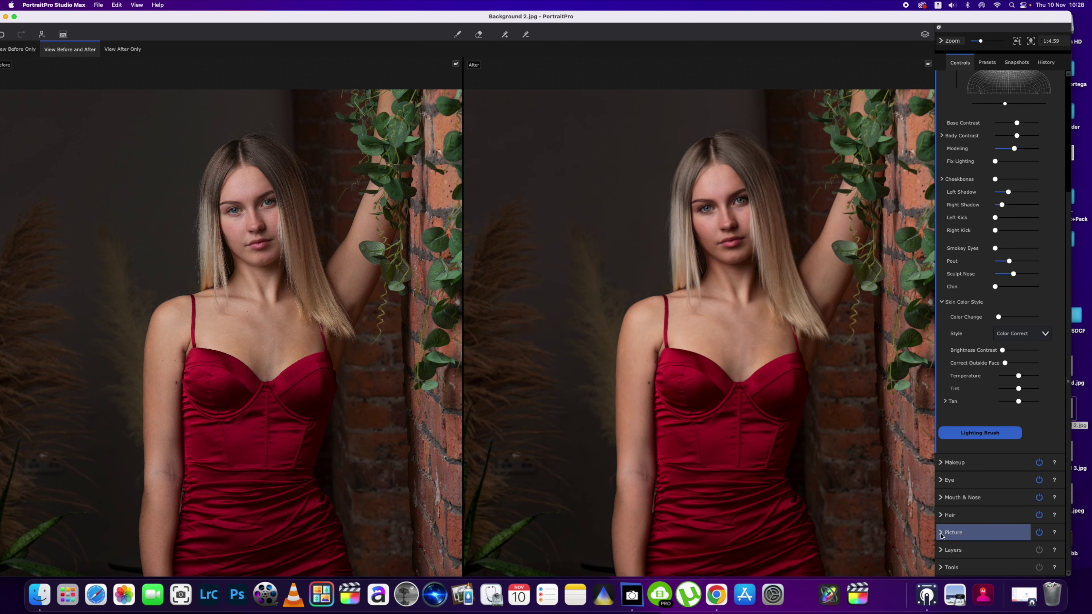
click(954, 533)
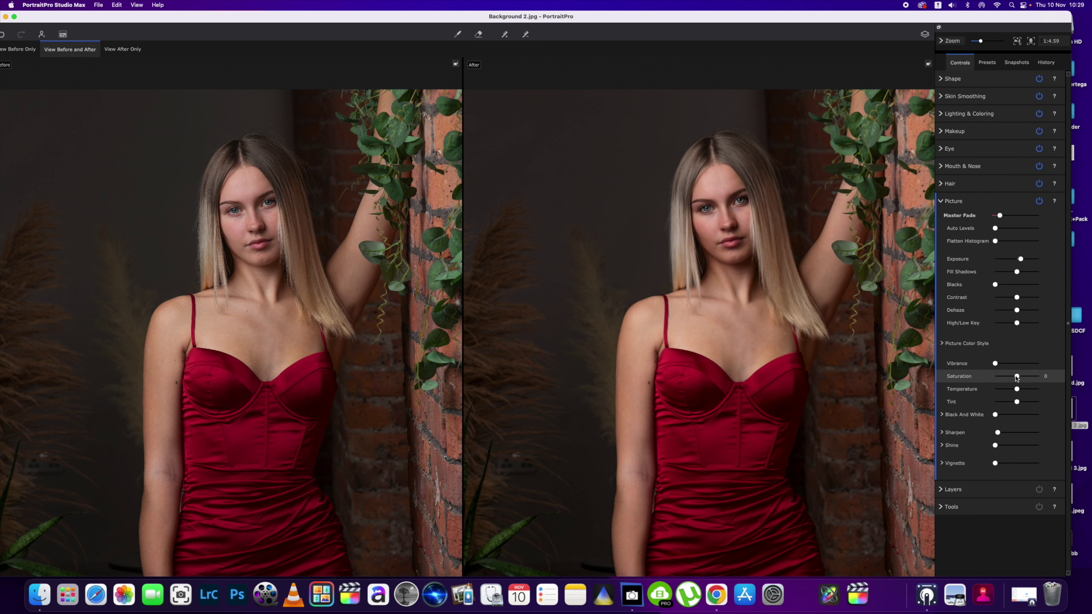
click(1049, 377)
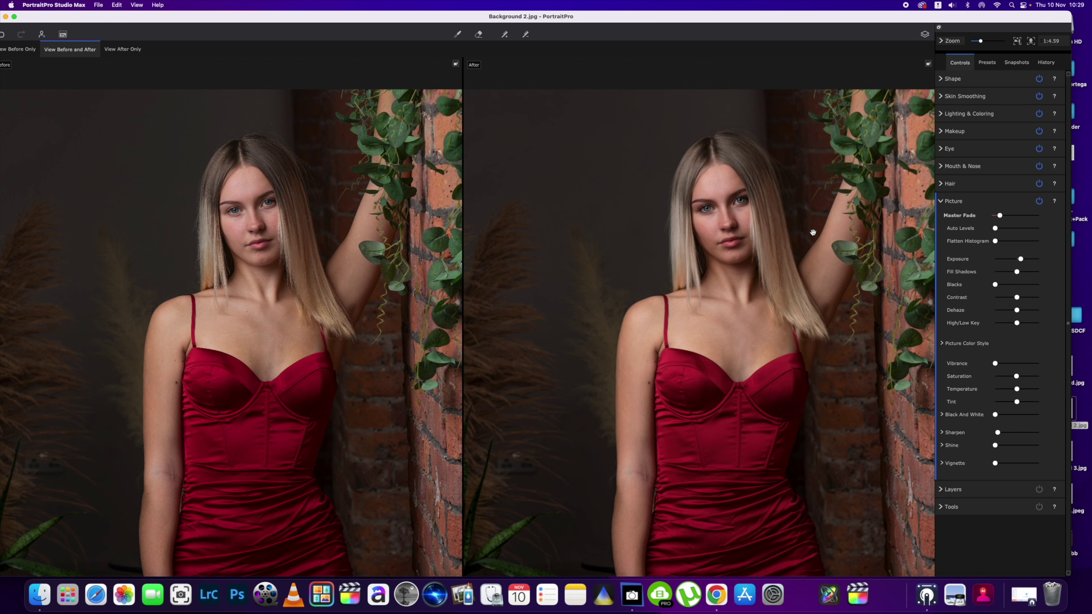
scroll(813, 233, down, 5)
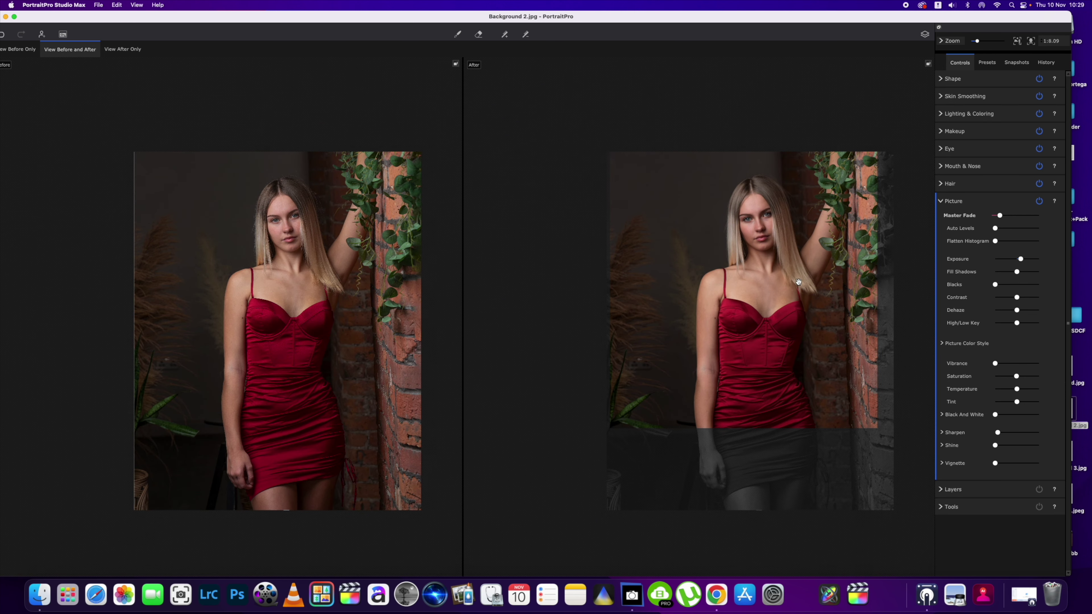
scroll(753, 254, up, 4)
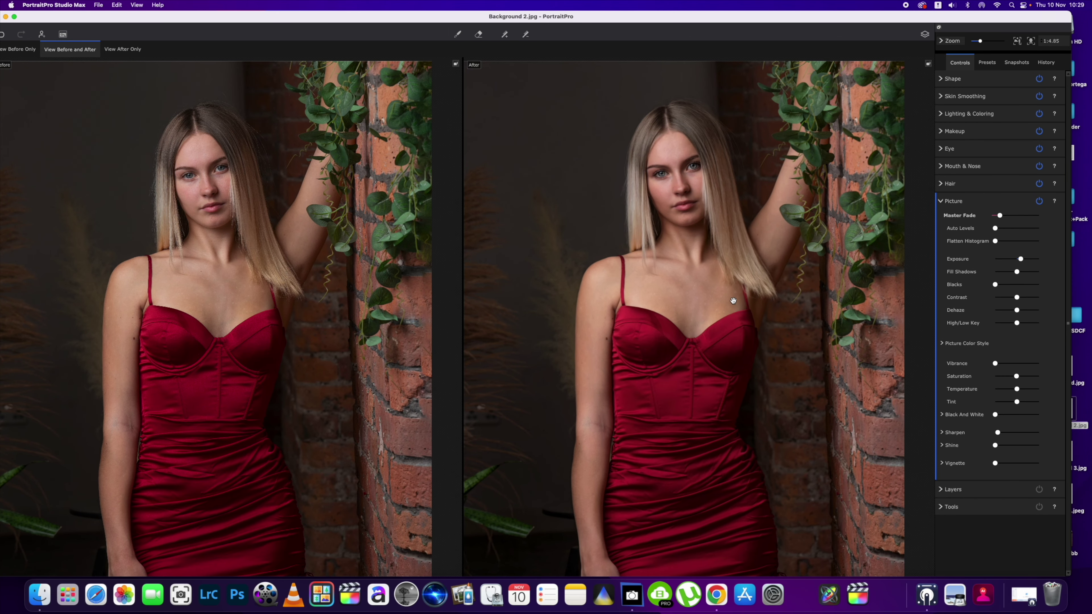
scroll(733, 300, down, 2)
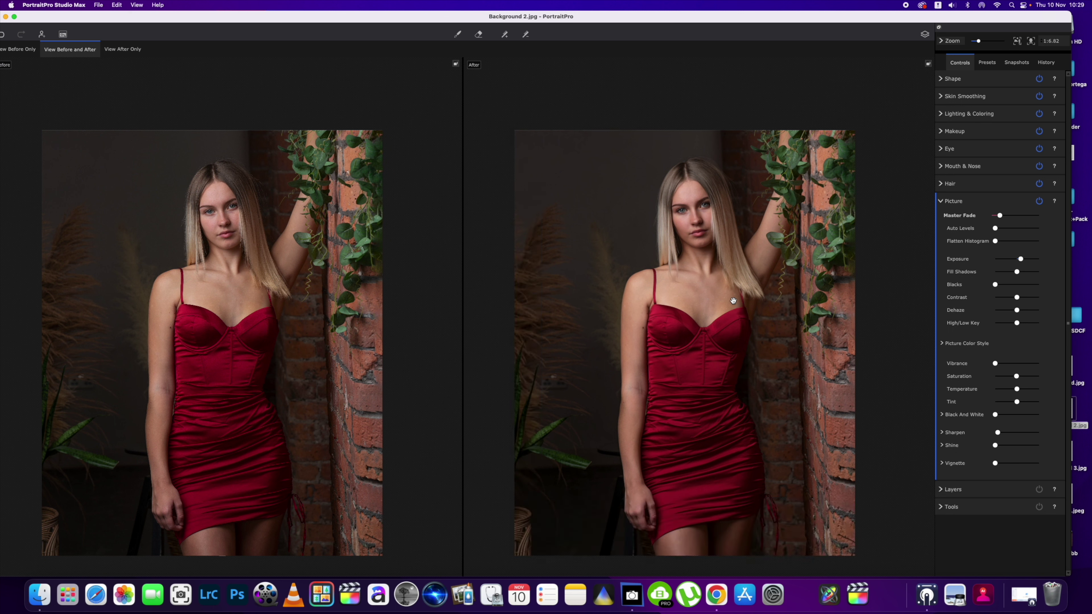